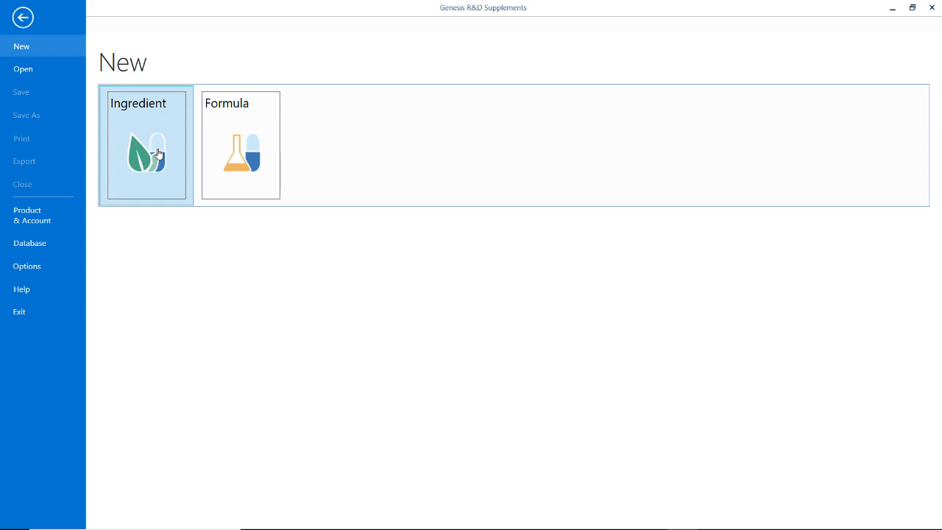
Step: Create a new ingredient named Rose Hips Extract with the default amount of 100 grams
click(158, 153)
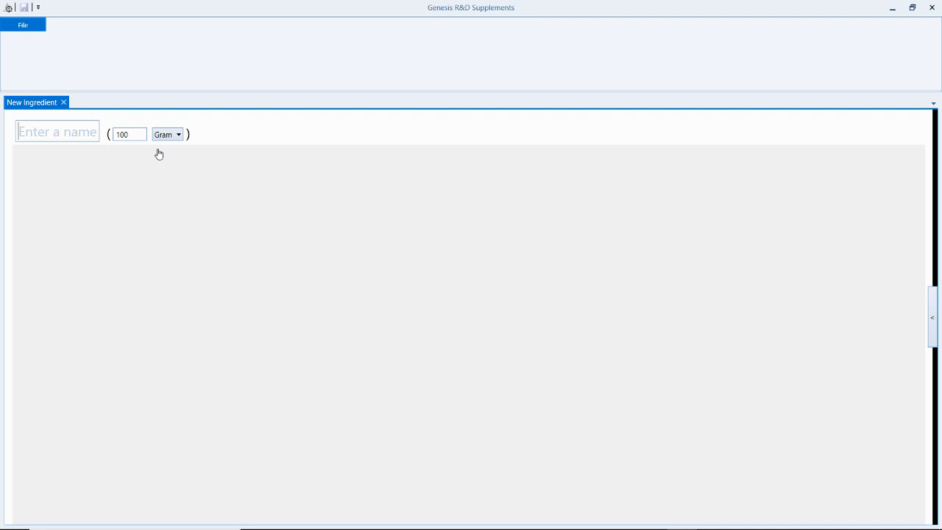
text(ro)
key(BackSpace)
key(BackSpace)
text(Rose Hips)
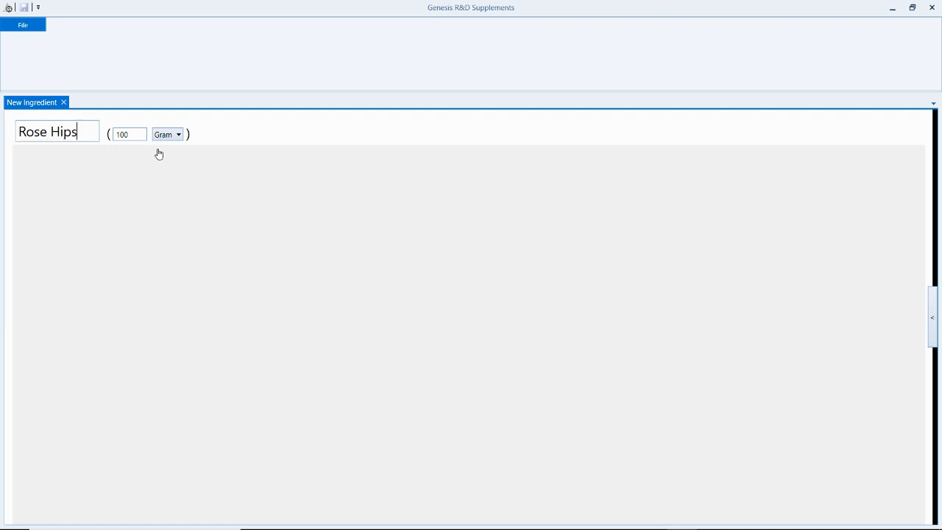
text( Extract)
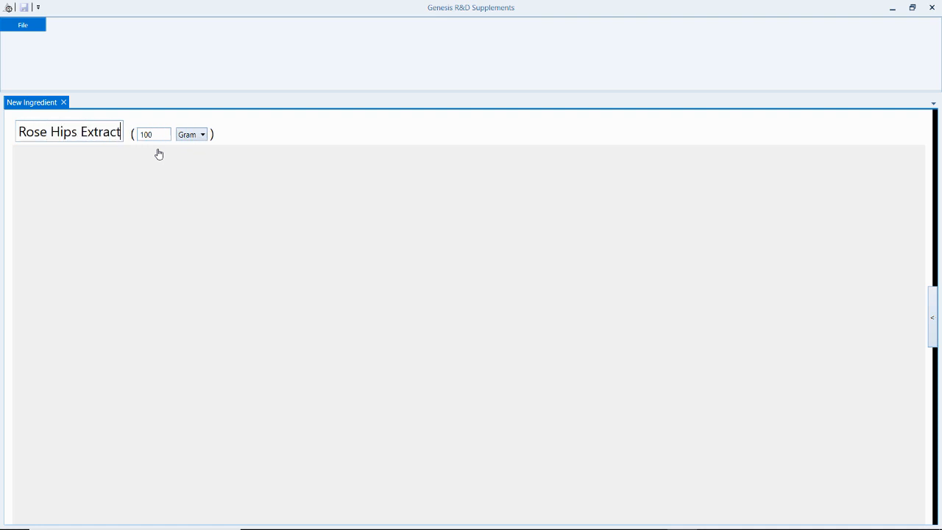
key(Return)
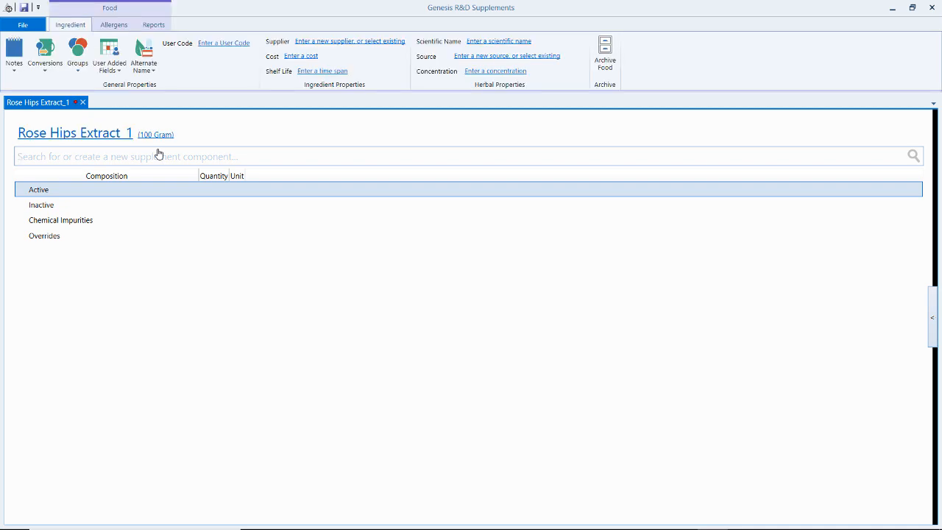
Step: Add the existing Vitamin C component to the composition as an active at 15 percent
text(Vitam)
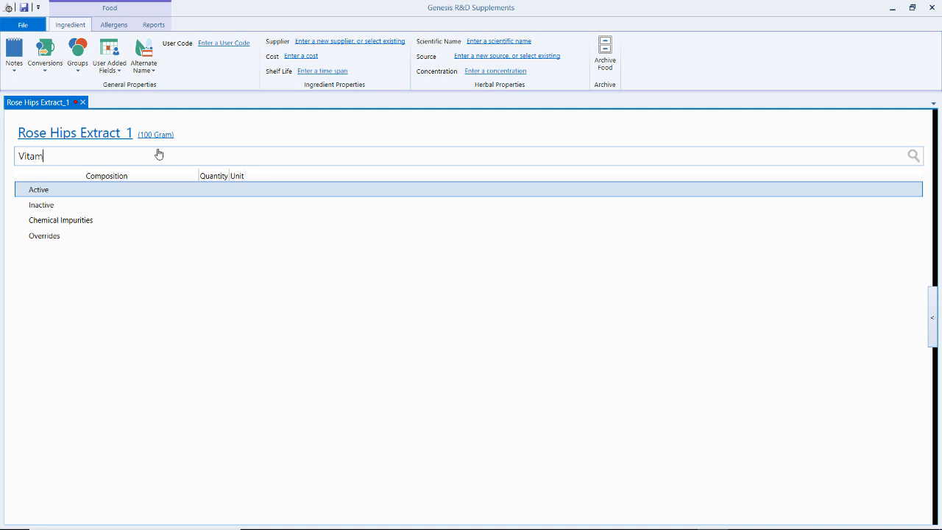
text(in)
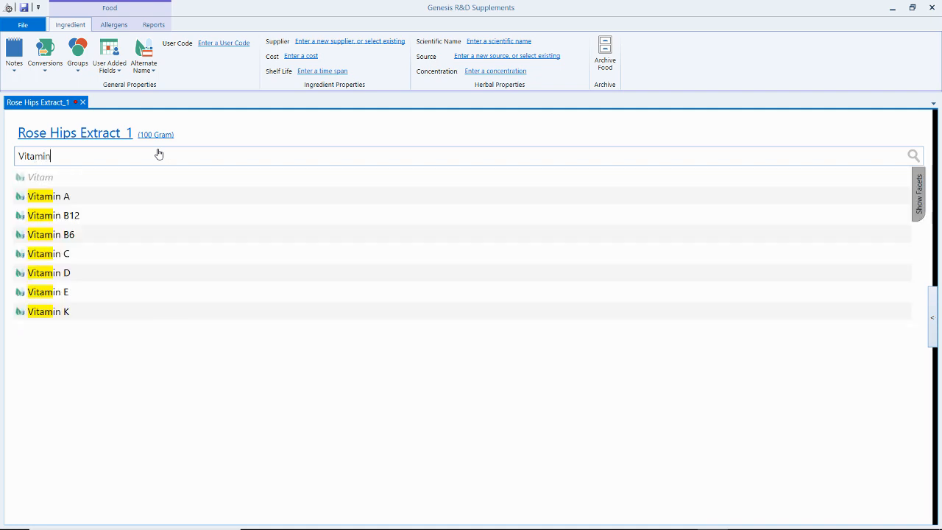
click(66, 258)
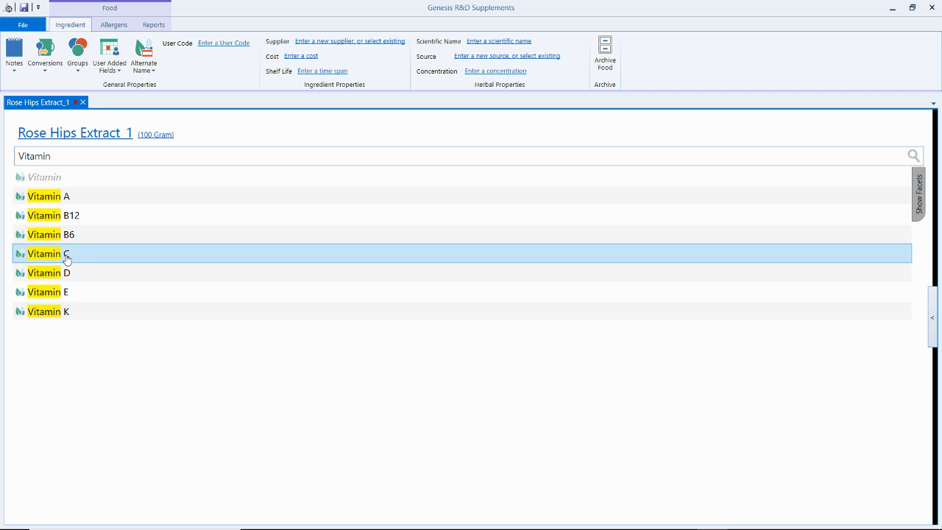
click(67, 258)
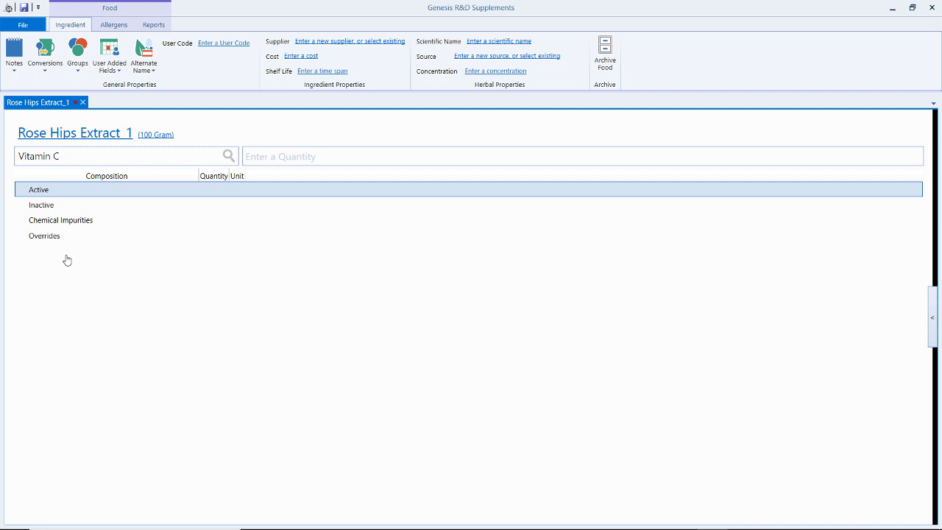
text(15)
key(Tab)
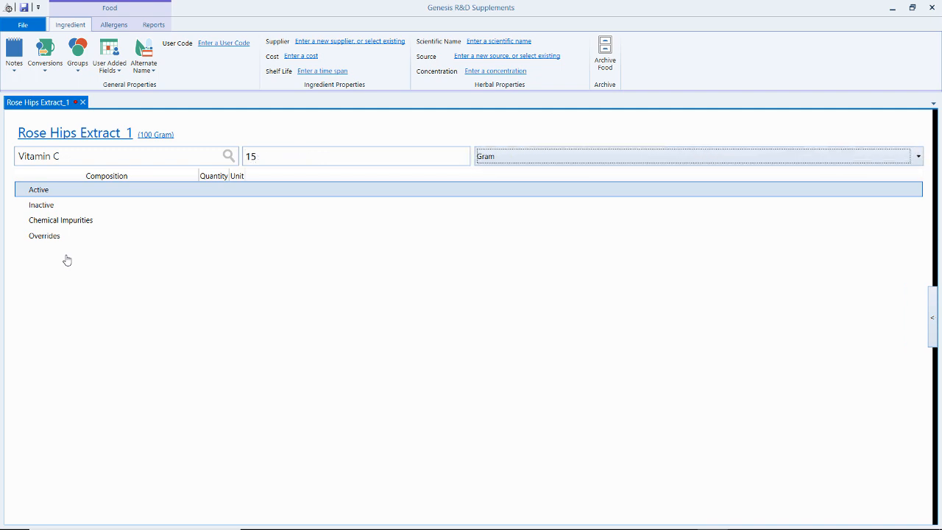
key(p)
key(Tab)
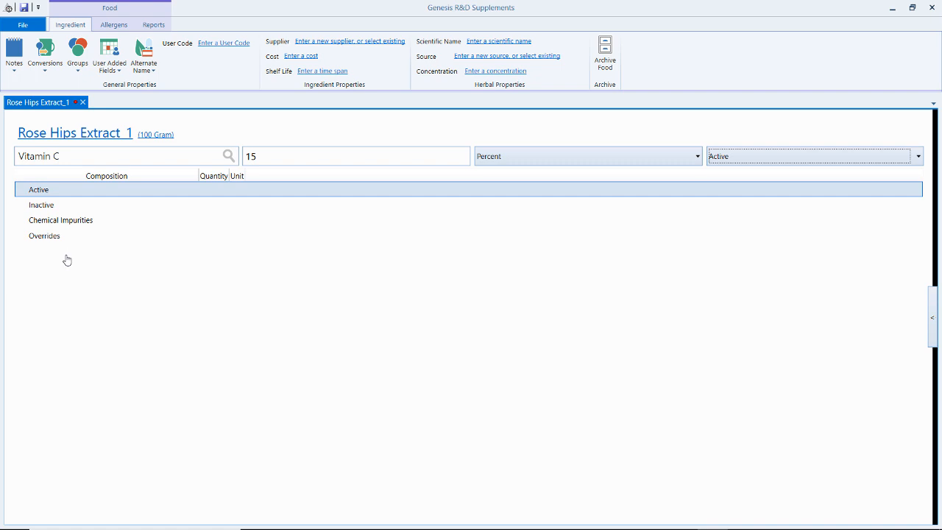
key(Return)
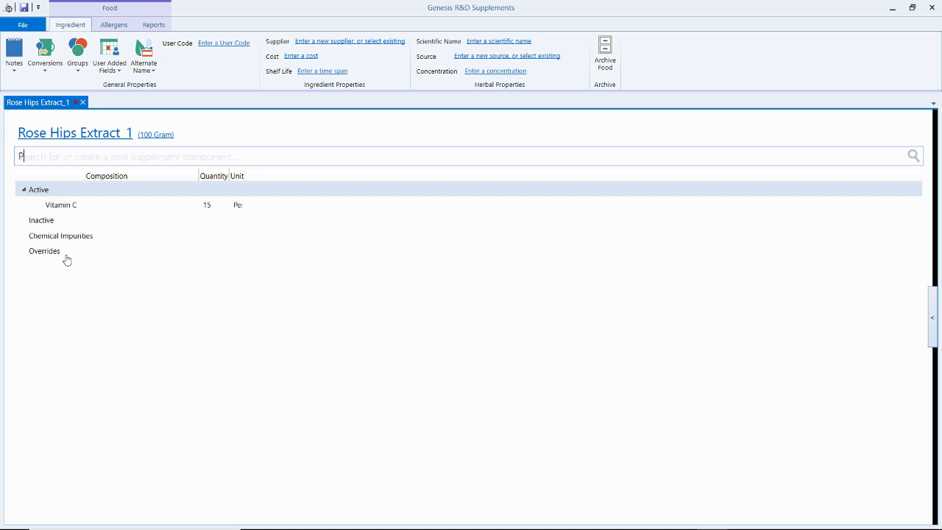
Step: Add the existing Polyphenols component as an active at 25 percent
text(Polyphenol)
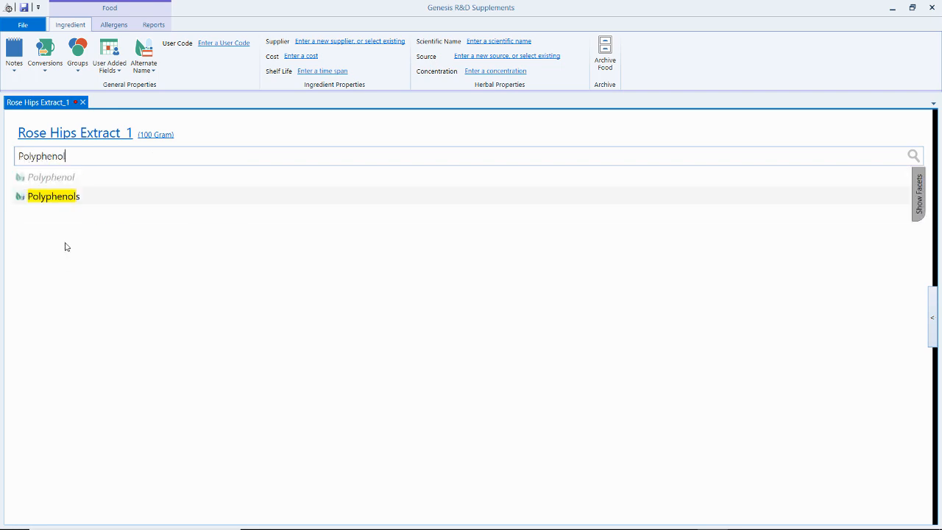
click(65, 197)
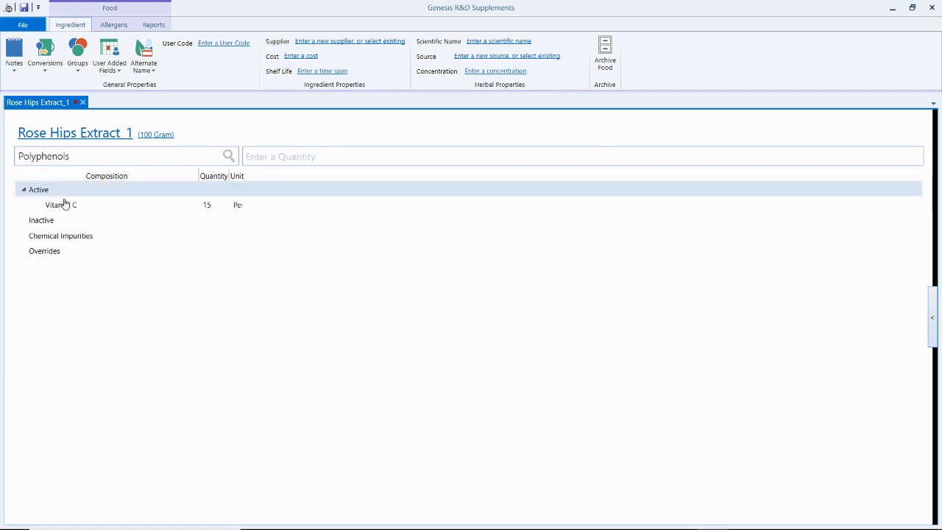
text(25)
key(Return)
key(Return)
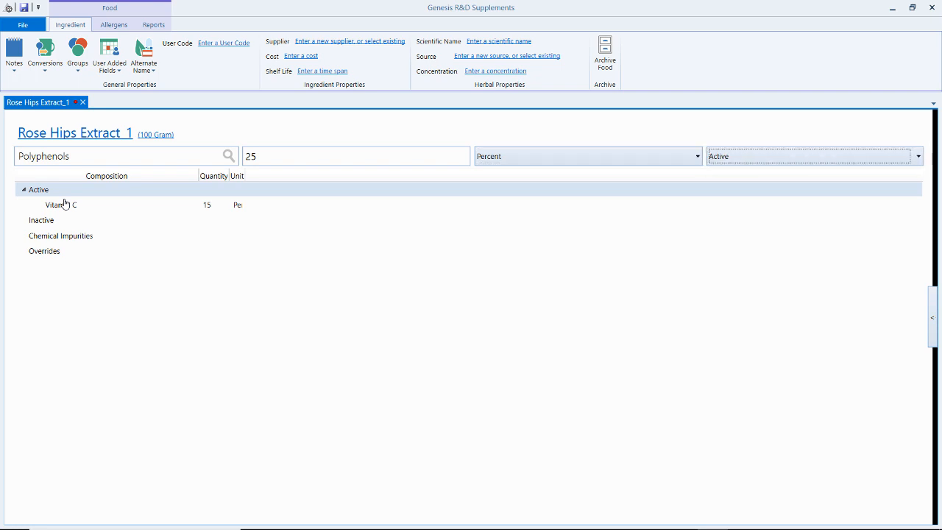
key(Return)
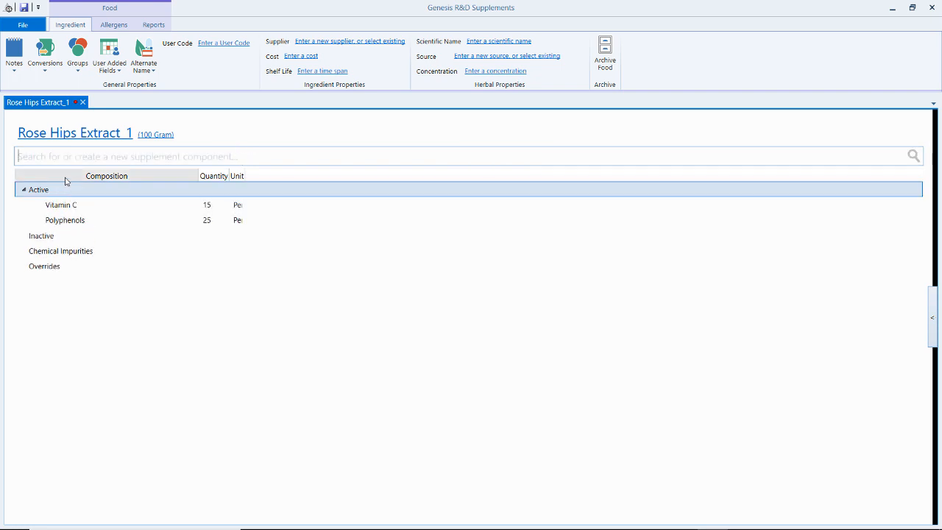
Step: Create a new supplement component named flavonoids and add it as an active at 15 percent
click(67, 159)
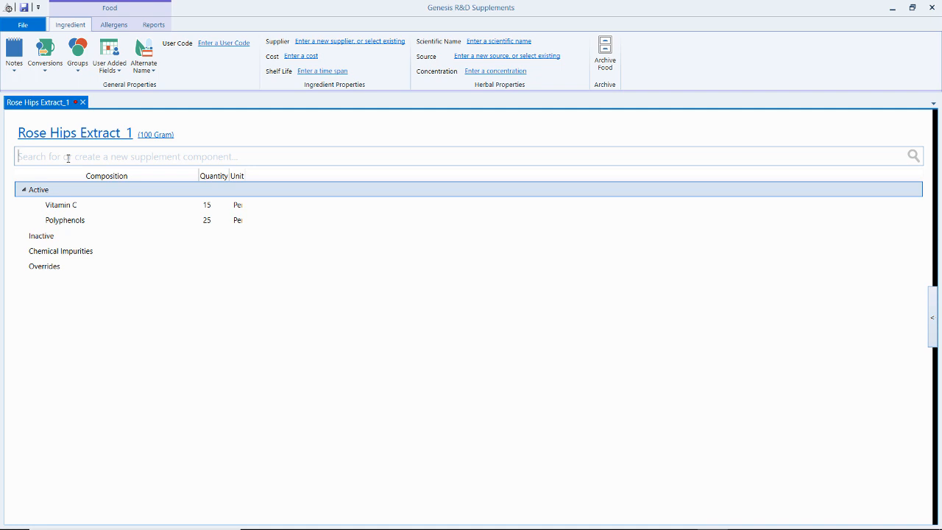
text(fla)
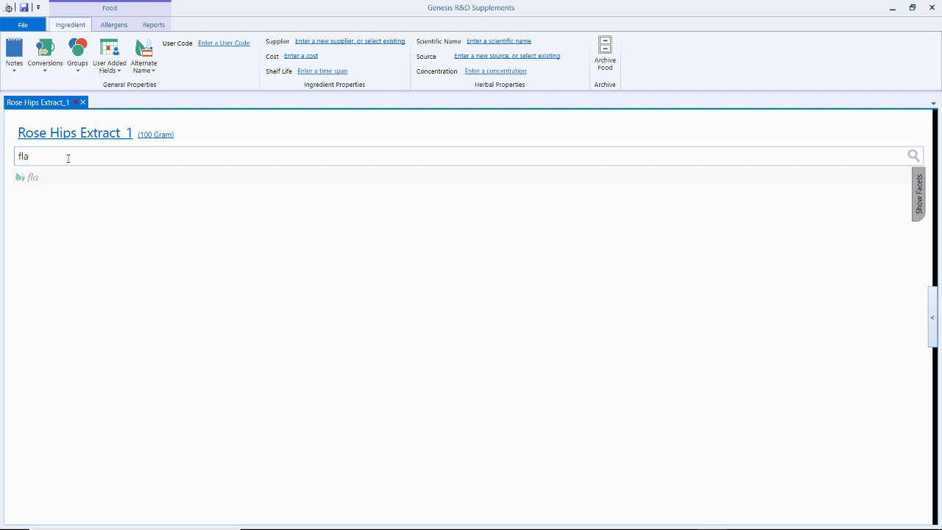
text(vonoids)
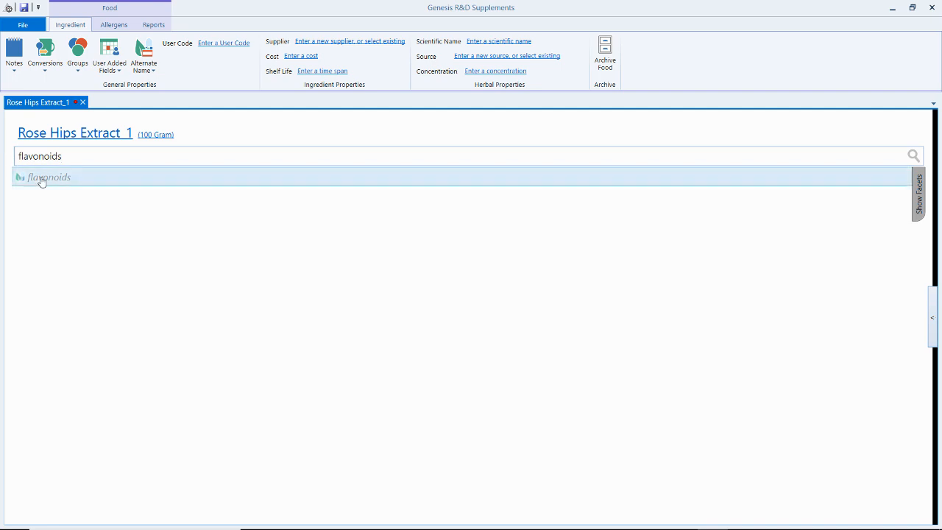
click(52, 183)
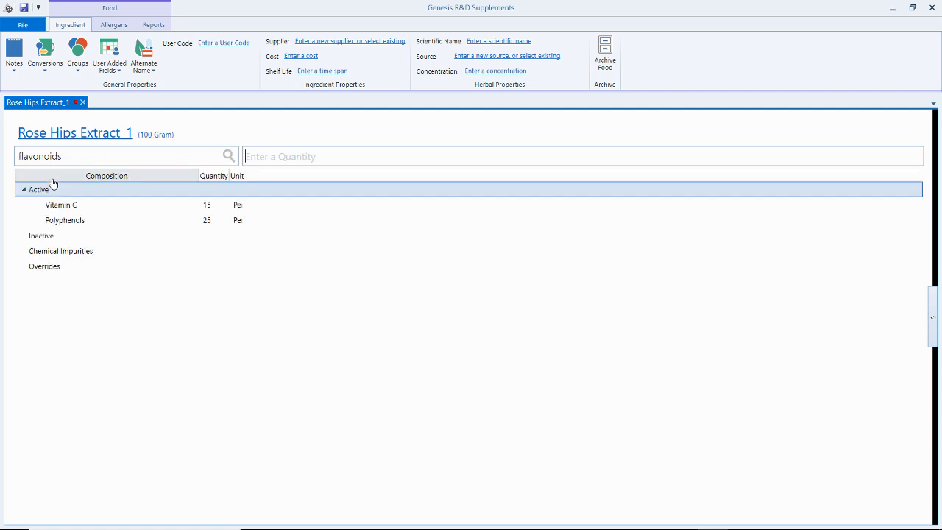
text(15)
key(Return)
key(Return)
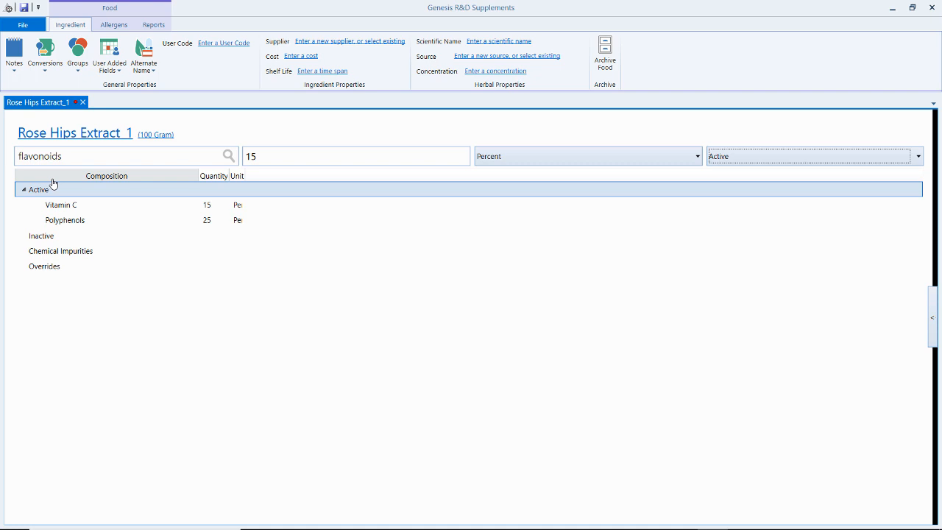
key(Return)
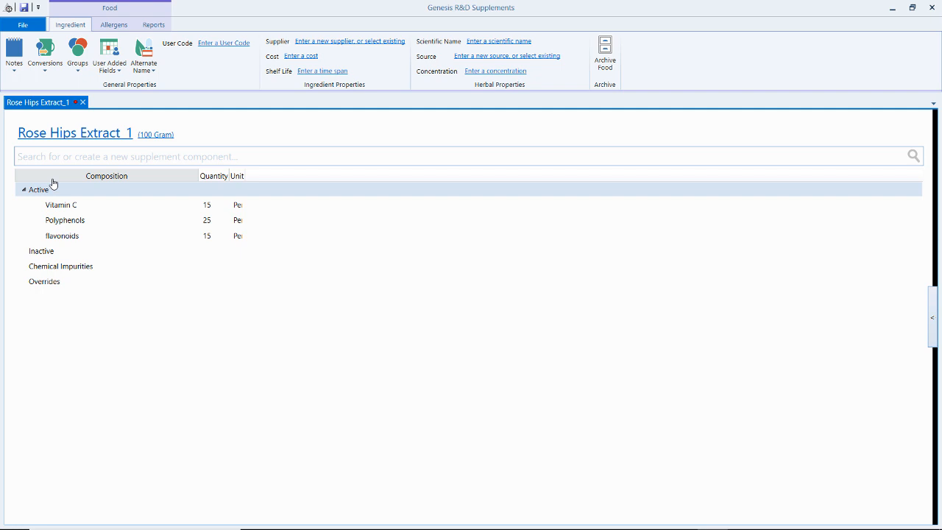
Step: Add Water to the composition as an inactive component at 8 percent
text(water)
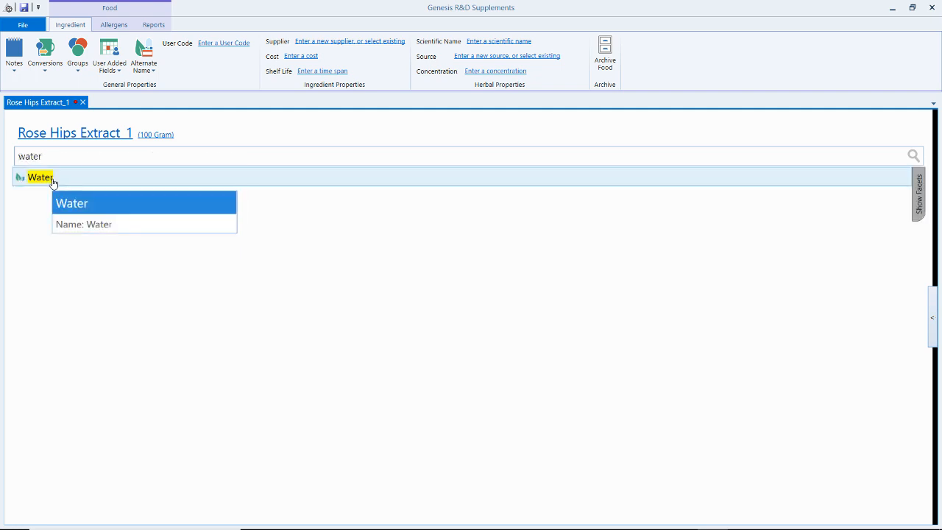
click(41, 177)
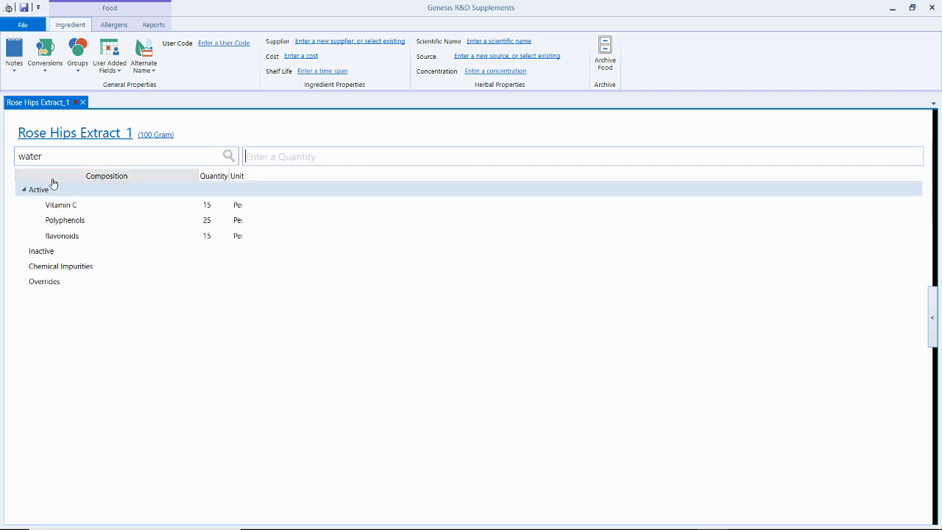
text(8)
key(Tab)
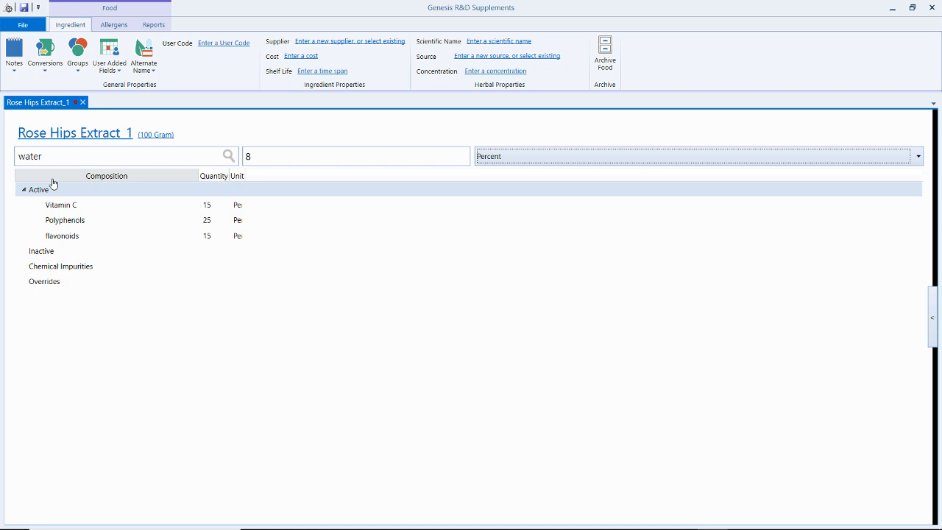
key(Return)
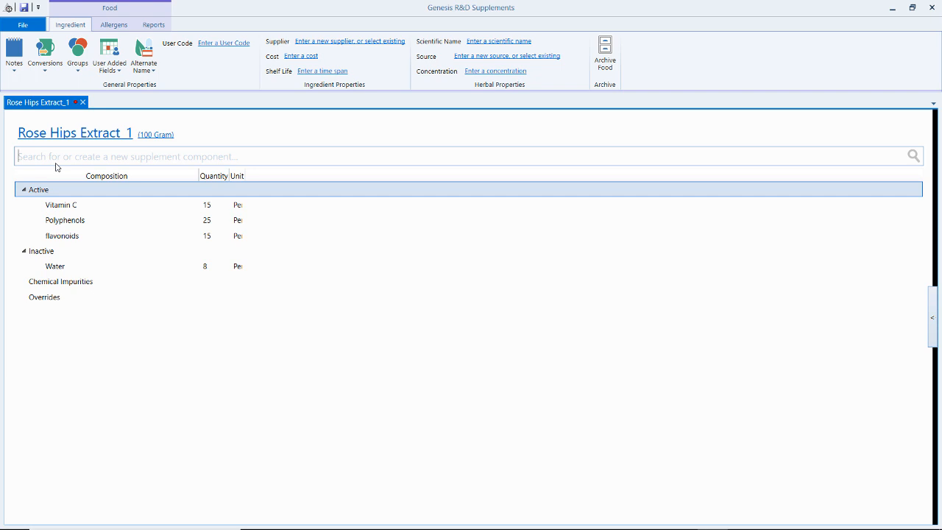
Step: Add the existing Arsenic component as a chemical impurity at 1 part per million
text(arse)
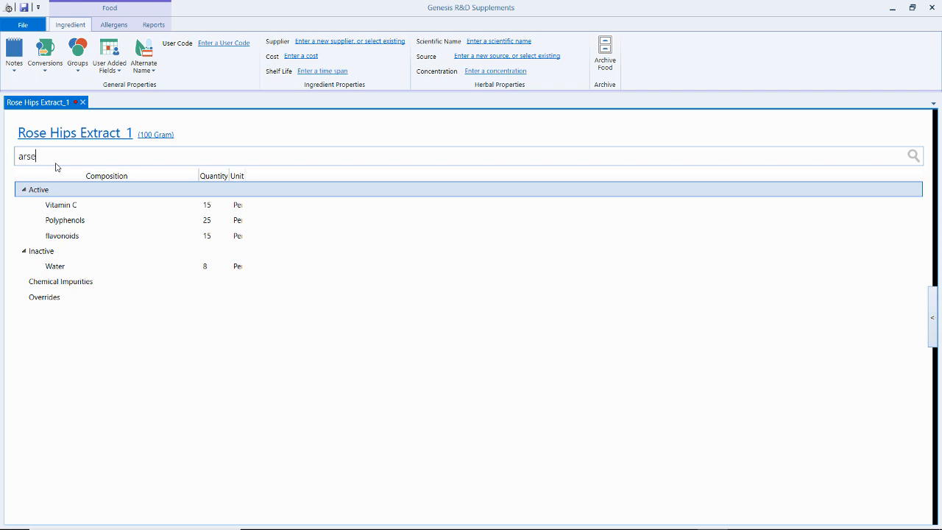
click(33, 196)
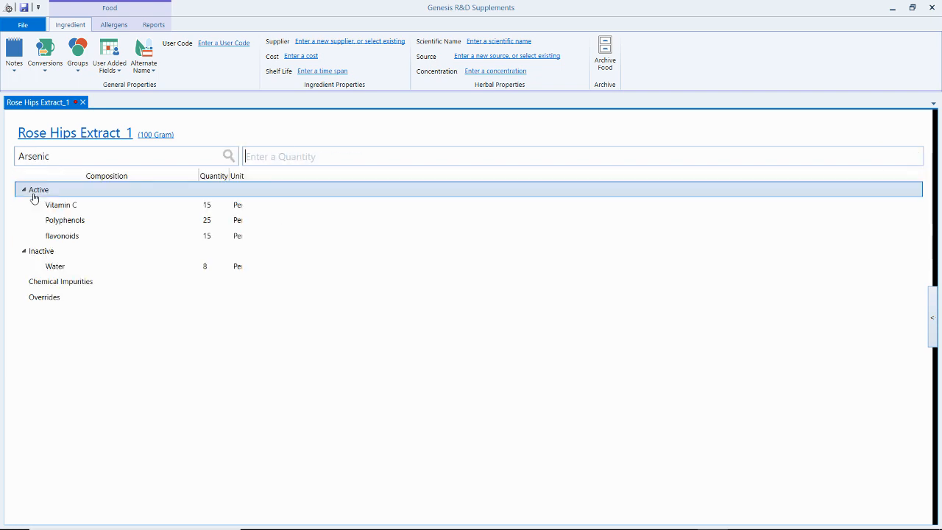
text(1)
key(Return)
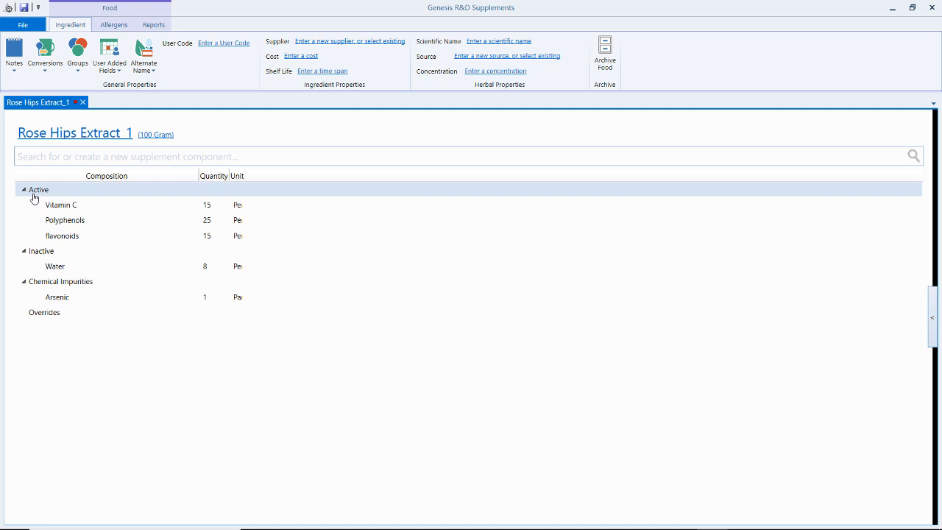
Step: Add the existing Calories item as an override with a quantity of 5
click(156, 135)
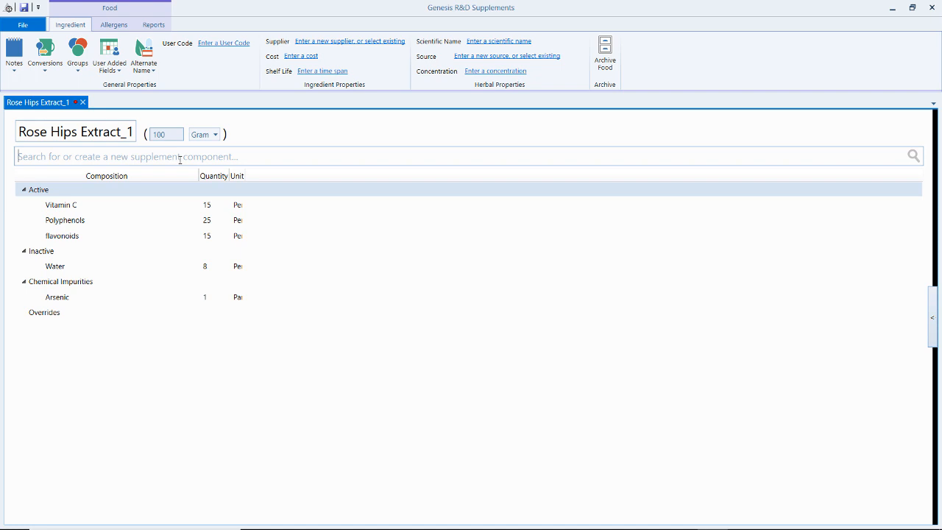
text(Calories)
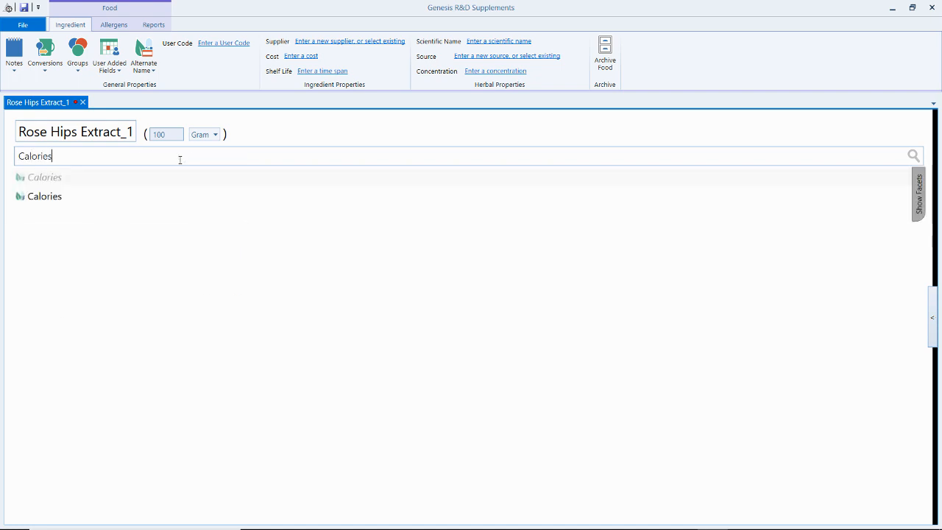
click(142, 196)
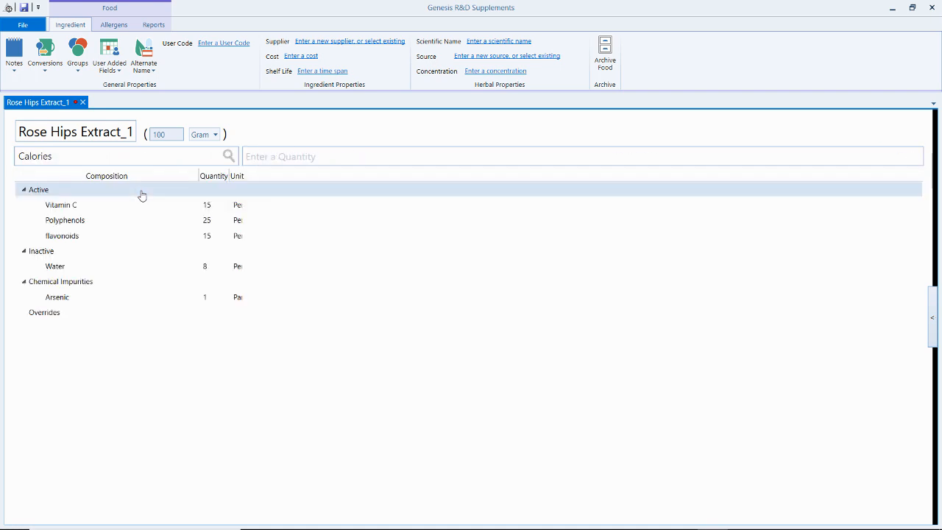
text(5)
key(Return)
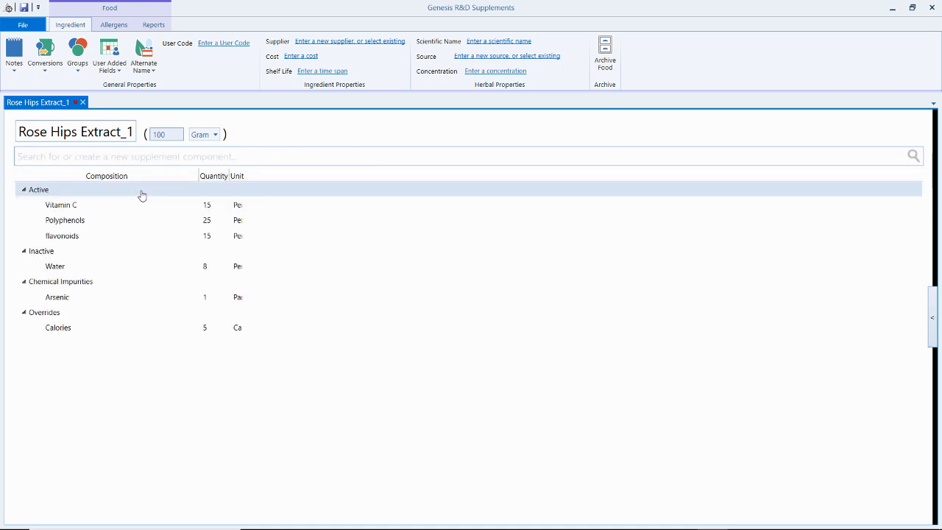
Step: Delete the Calories override from the ingredient's composition
click(65, 329)
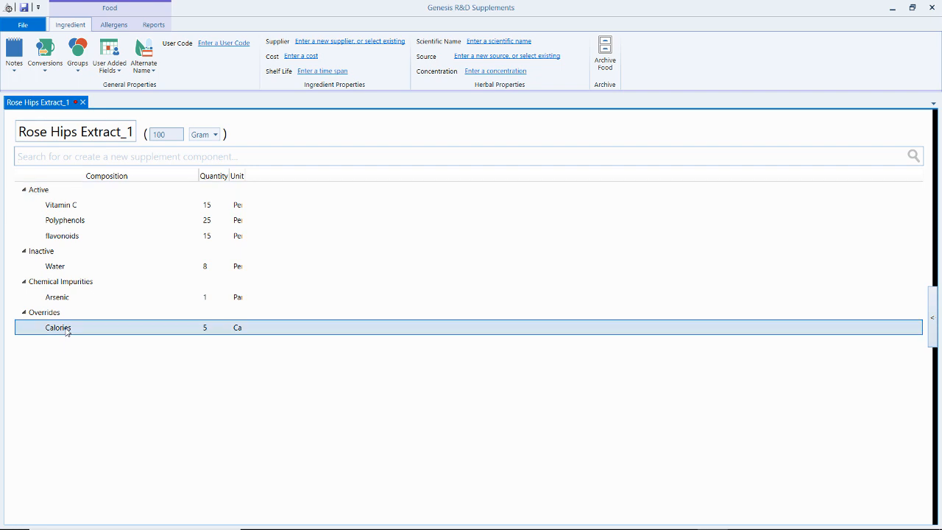
right_click(66, 328)
click(94, 349)
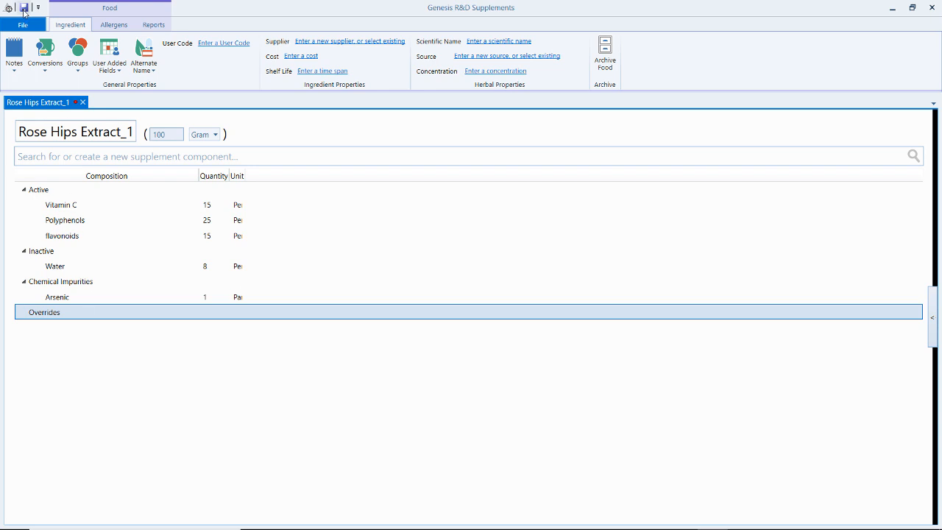
Step: Save the Rose Hips Extract ingredient
click(24, 8)
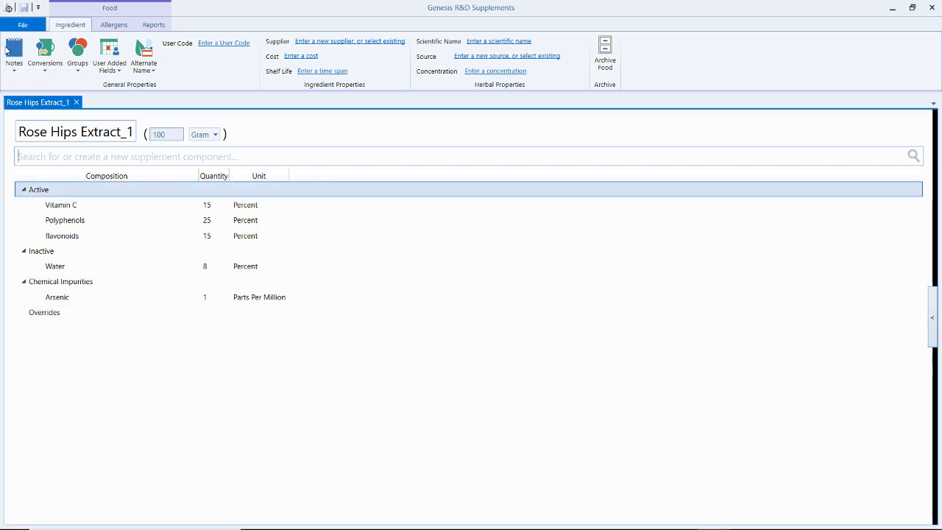
Step: Add the note "Wild crafted" to the Rose Hips Extract ingredient
click(15, 59)
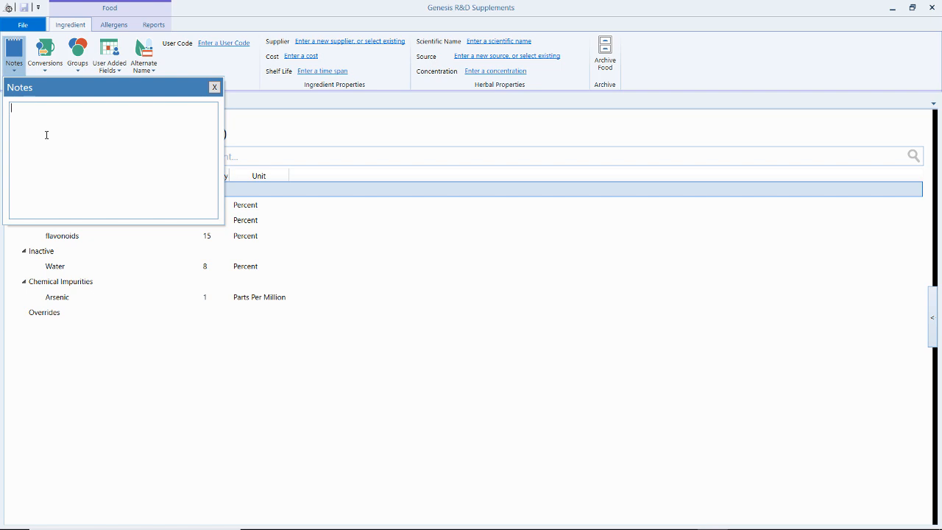
text(Wild crafted)
click(218, 87)
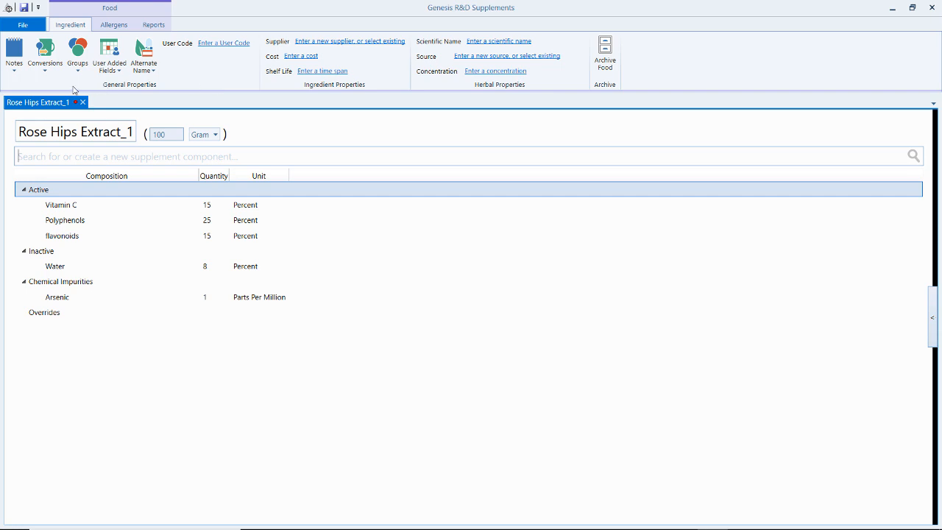
Step: Add a conversion of 1 Milliliter = 0.6 Gram to the ingredient
click(52, 75)
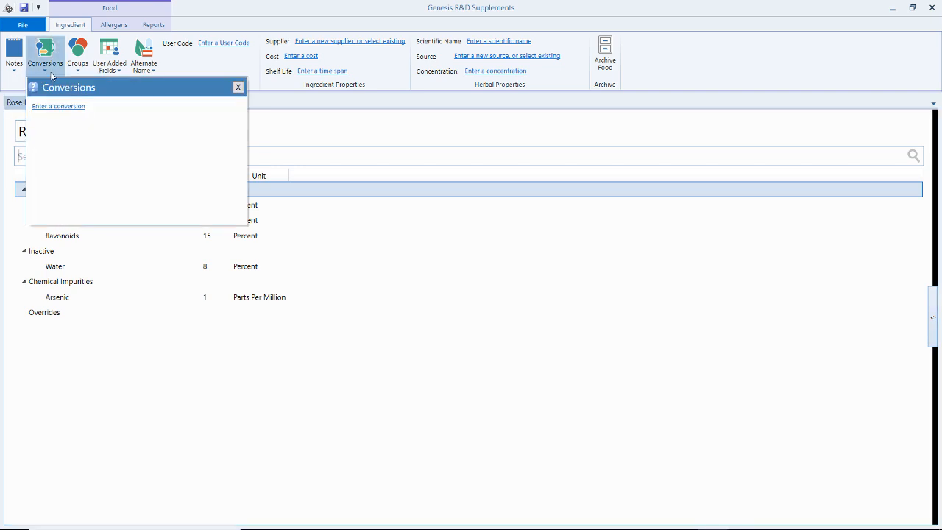
click(63, 107)
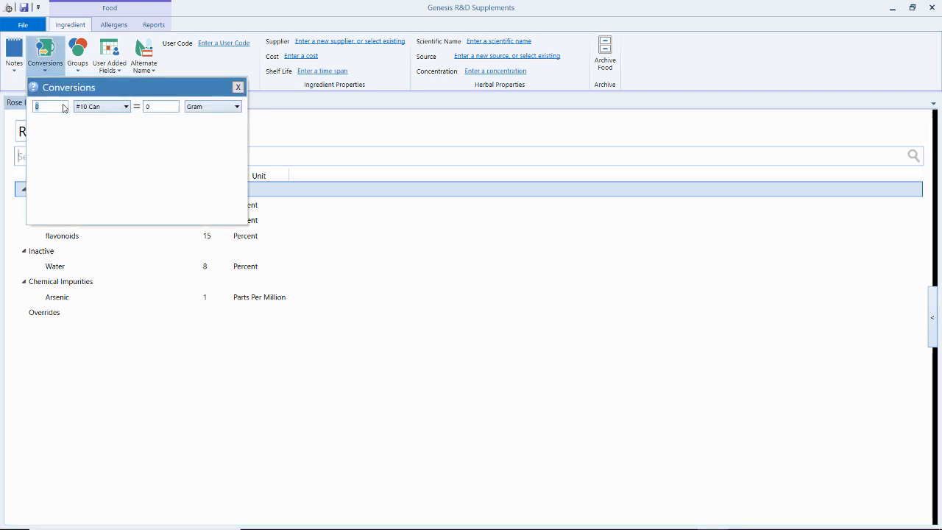
text(1)
key(Tab)
text(mi)
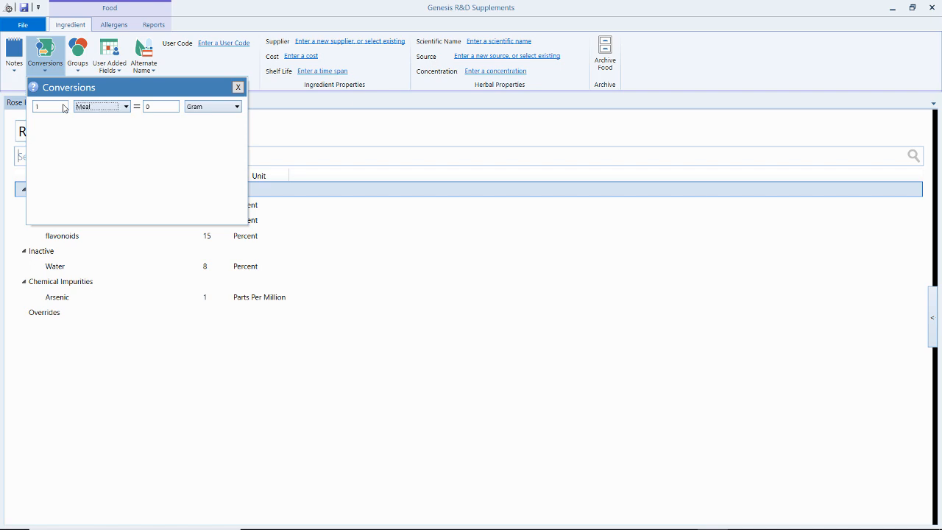
key(Tab)
key(BackSpace)
text(.6)
key(Return)
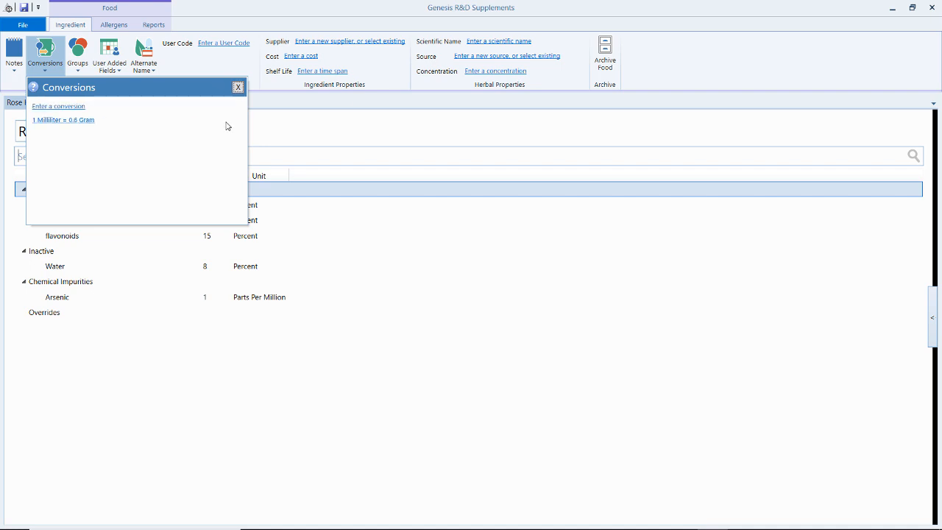
click(238, 87)
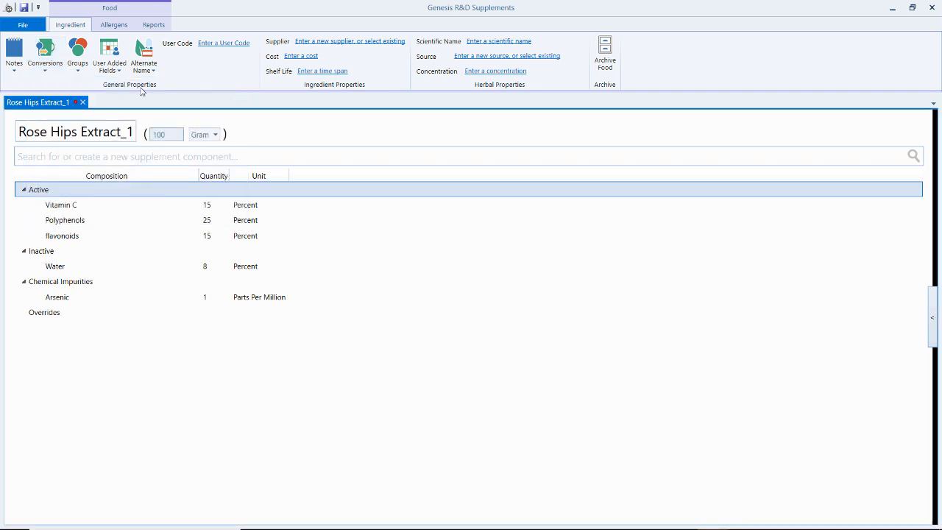
Step: Assign the ingredient to the existing Botanical Extracts group
click(78, 64)
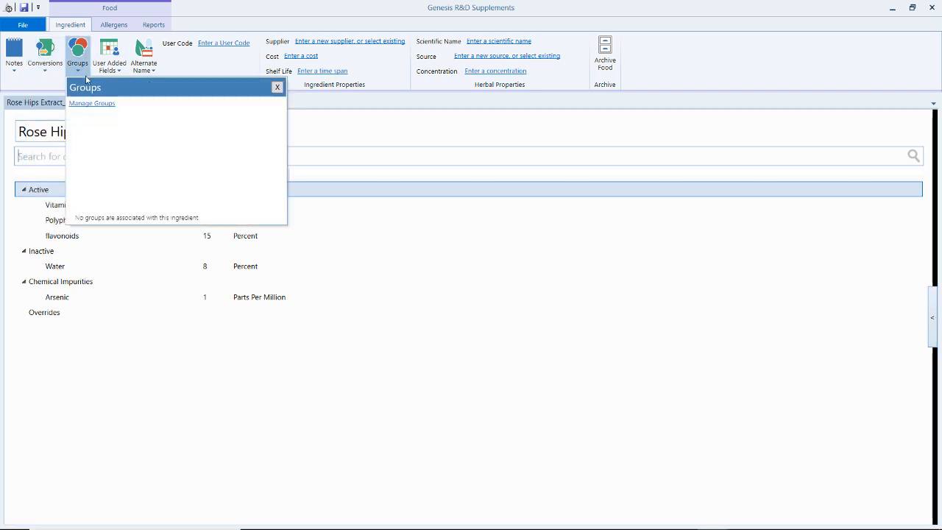
click(95, 104)
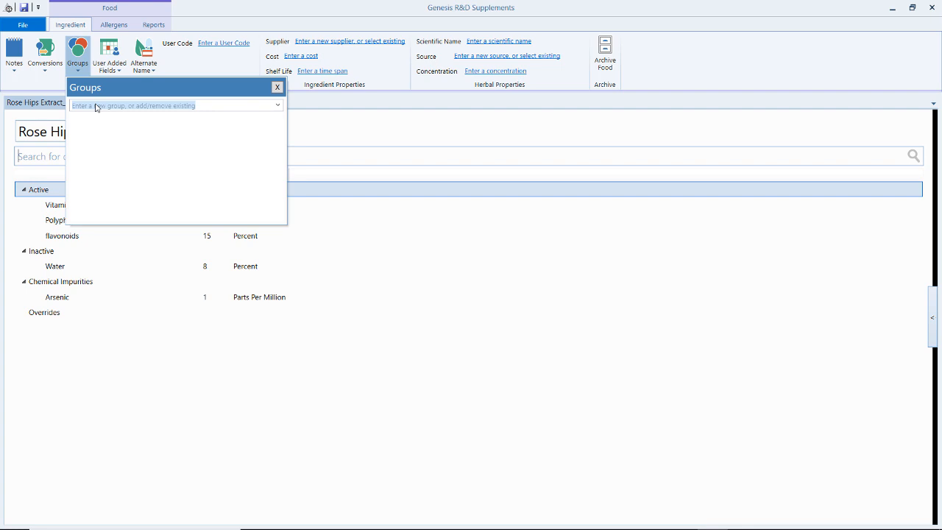
text(Botanical Extracts)
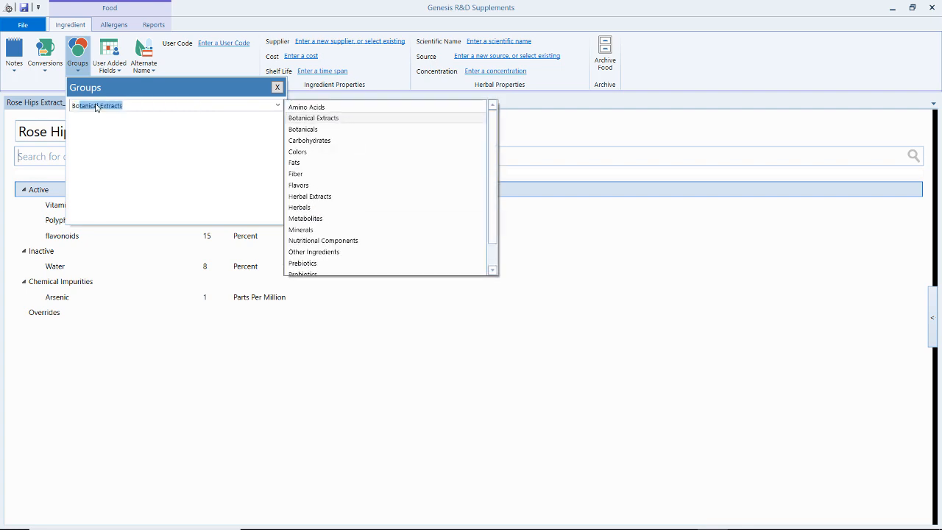
key(Return)
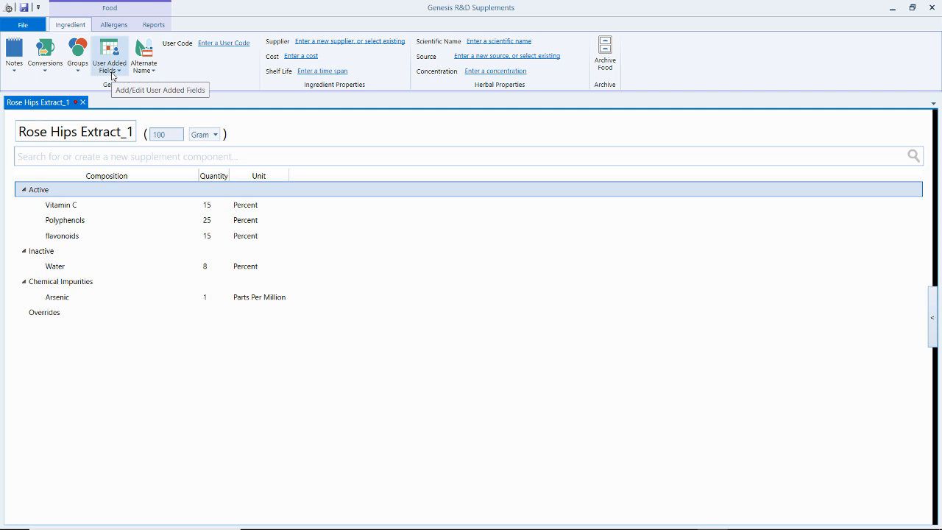
Step: Create a user added field named "Source region" with the value India
click(111, 73)
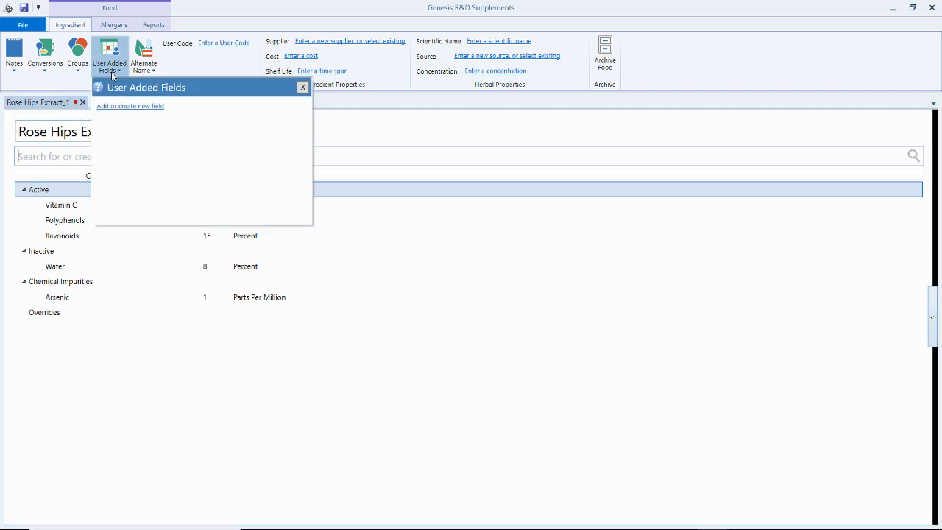
click(129, 106)
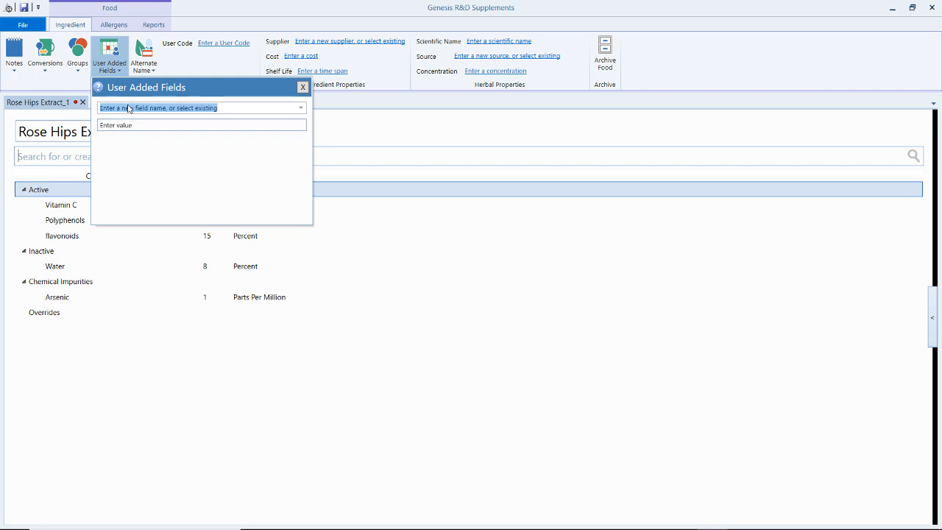
text(S)
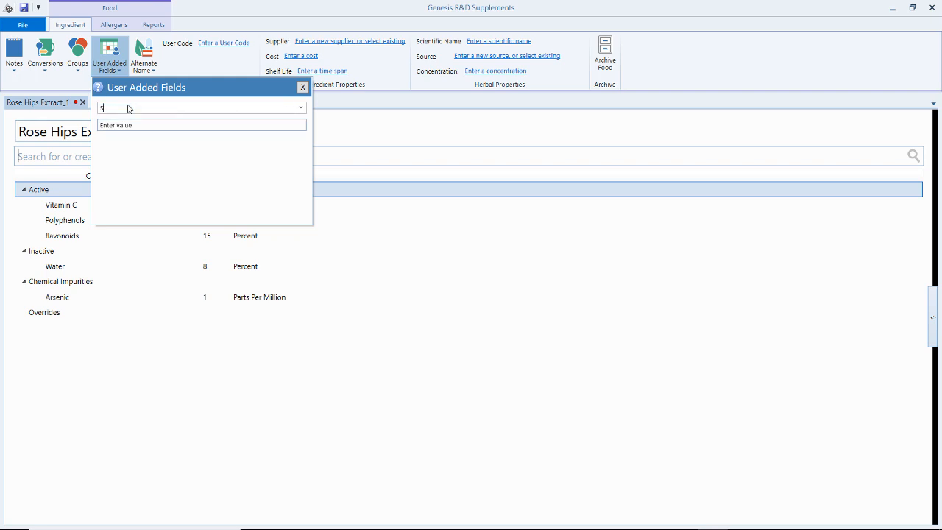
text(ource region)
key(Tab)
text(in)
key(BackSpace)
key(BackSpace)
text(India)
key(Return)
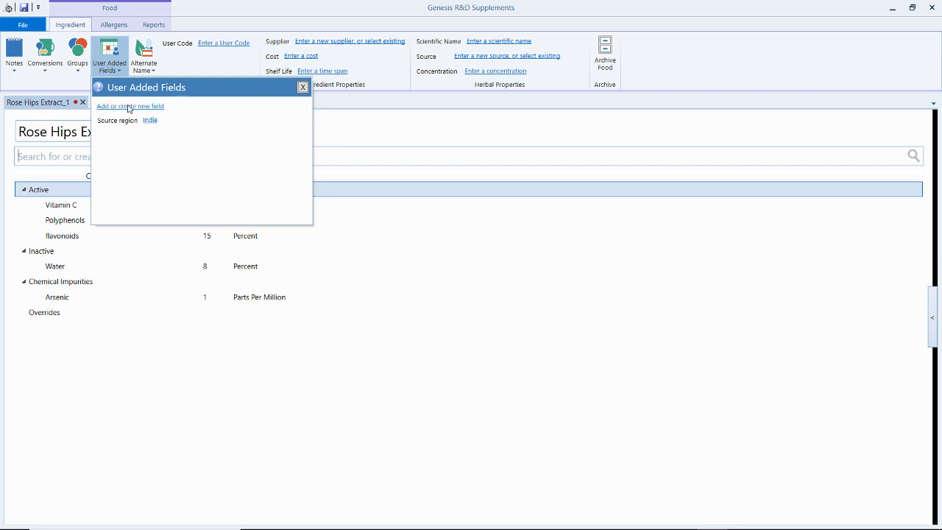
click(303, 87)
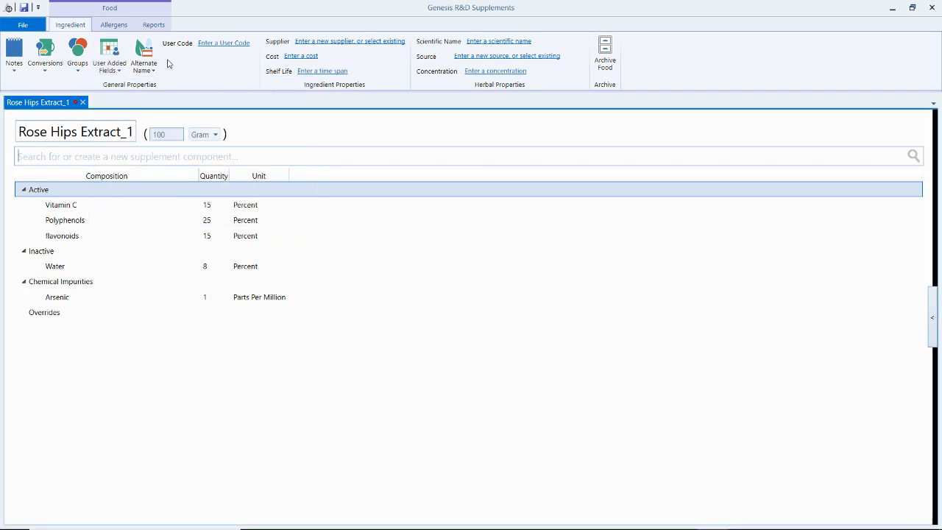
Step: Add "rose canina" as an alternate name for the ingredient
click(144, 53)
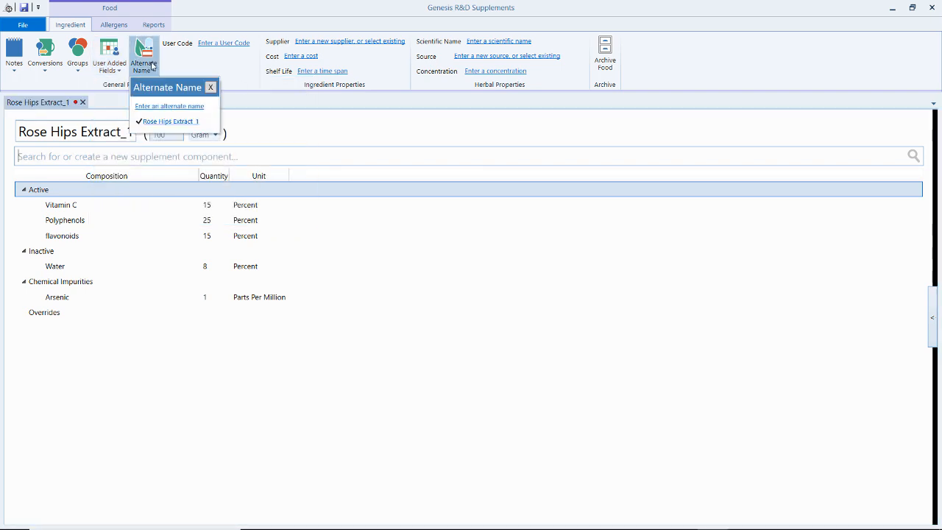
click(174, 109)
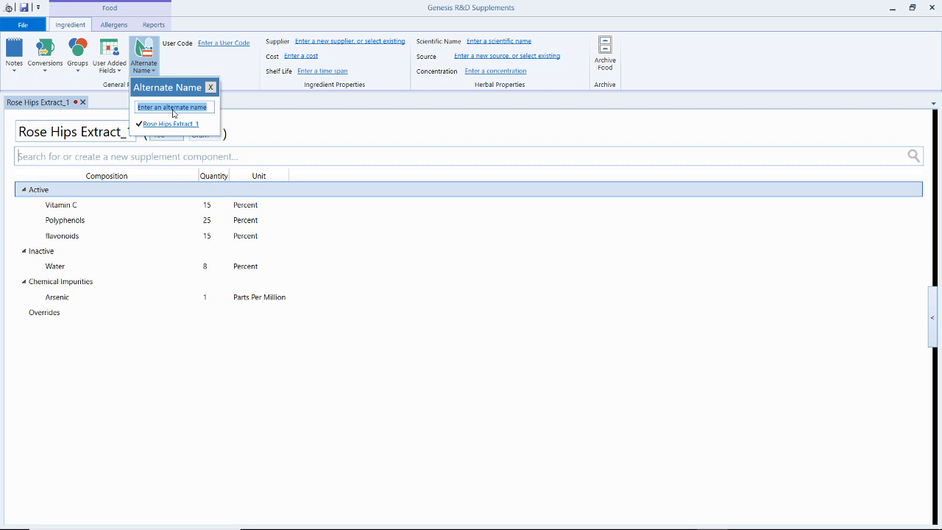
text(rose canina)
key(Return)
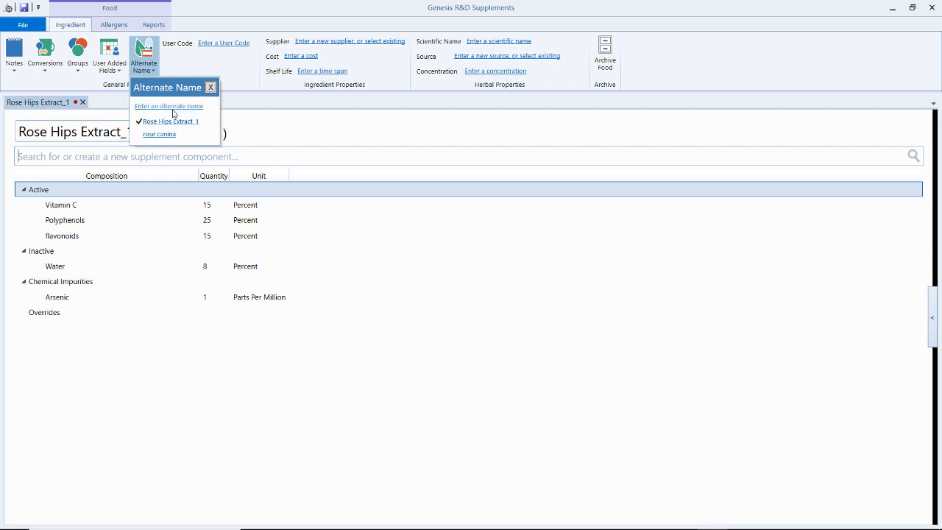
Step: Set the ingredient's user code to 74021 and its supplier to Botanical Supplier
click(227, 45)
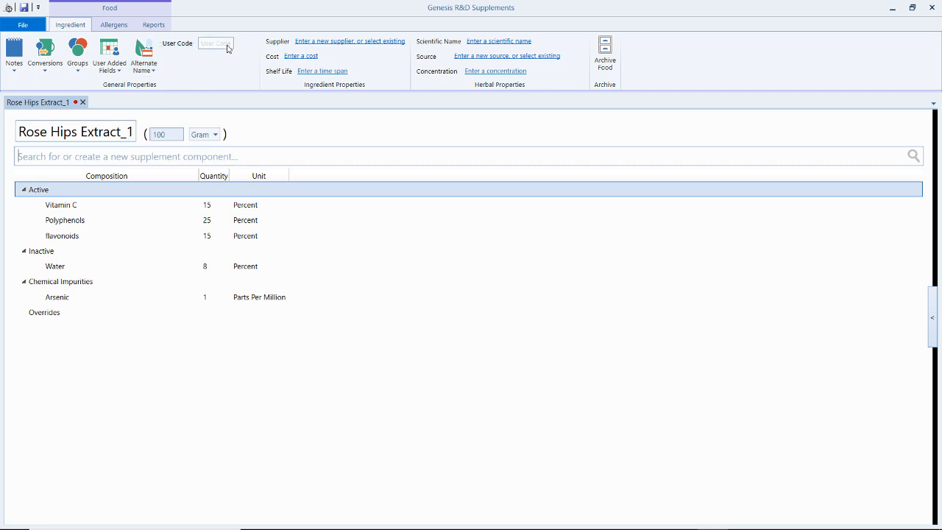
text(74021)
click(233, 71)
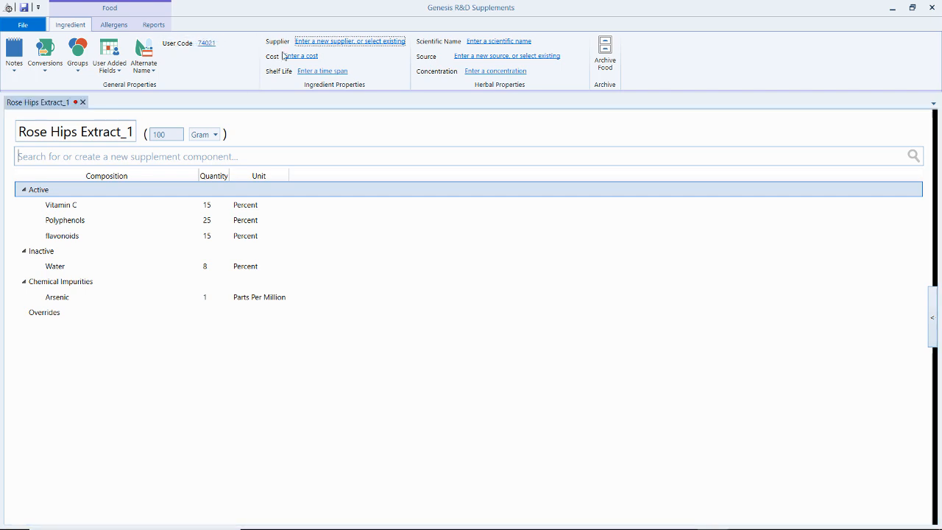
click(329, 45)
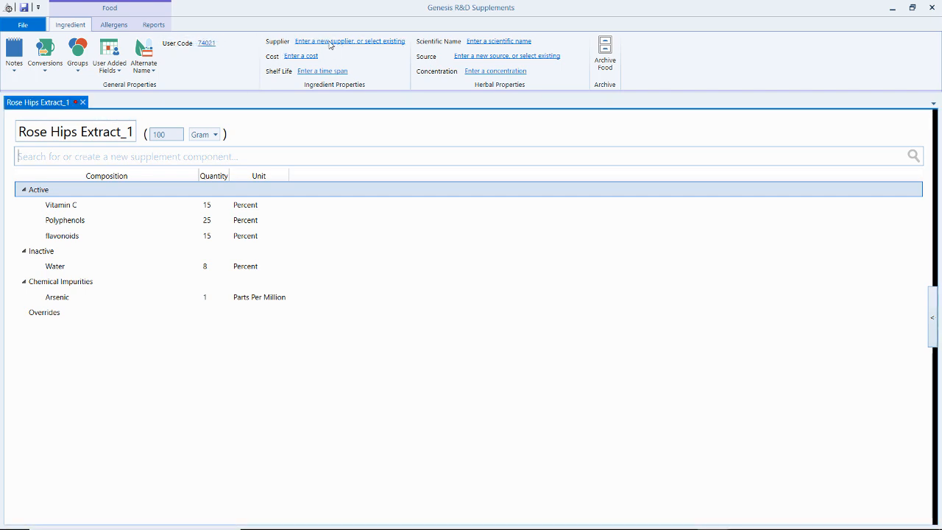
text(Botanical Supplier)
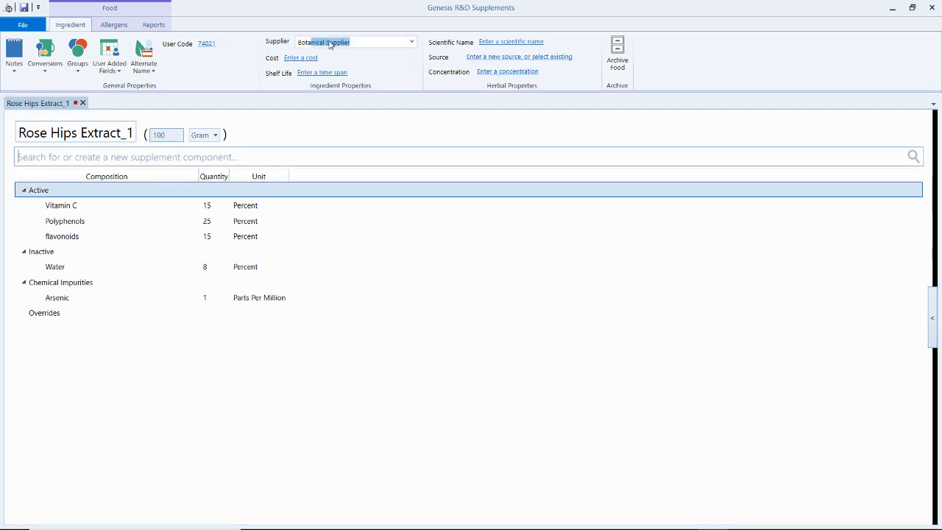
key(Return)
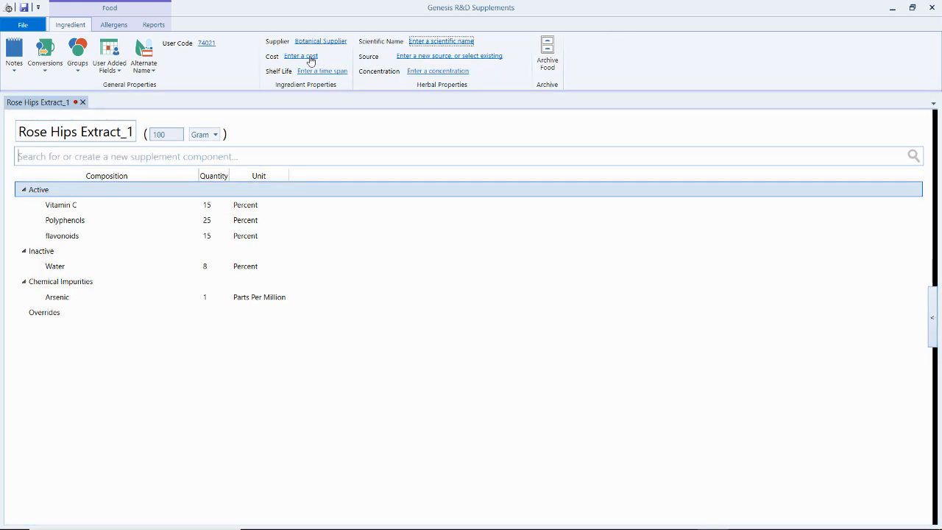
Step: Set the ingredient's cost to $50.00 per 1 Pound
click(310, 57)
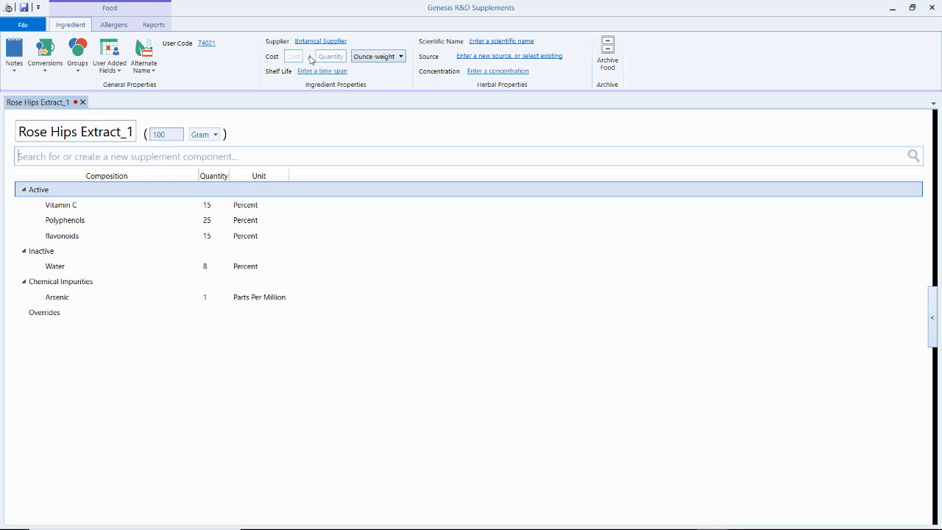
text(50)
key(Tab)
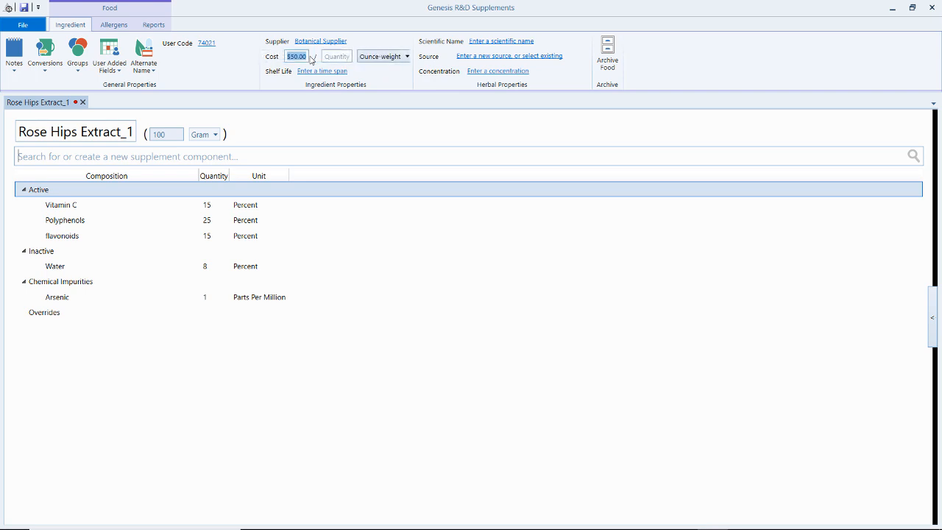
text(1g)
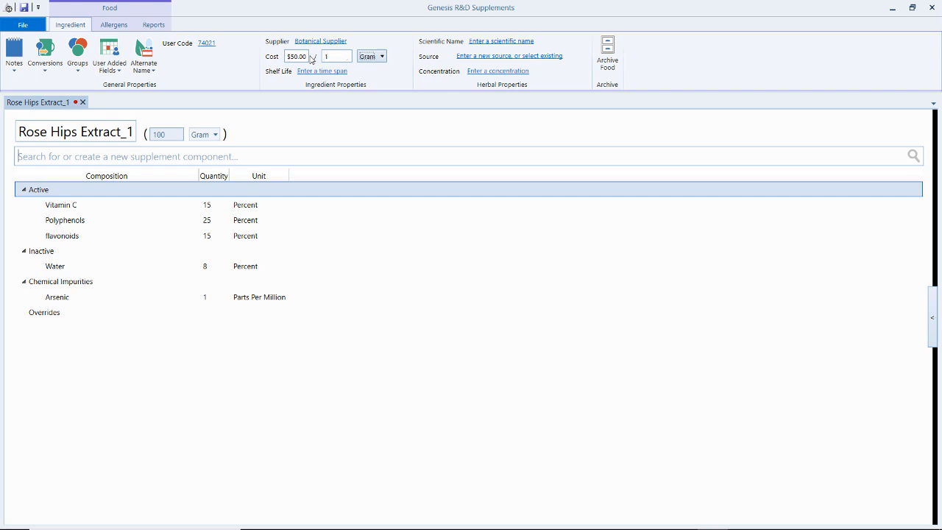
click(382, 57)
click(370, 80)
Step: Set the ingredient's shelf life to 10 years
click(329, 72)
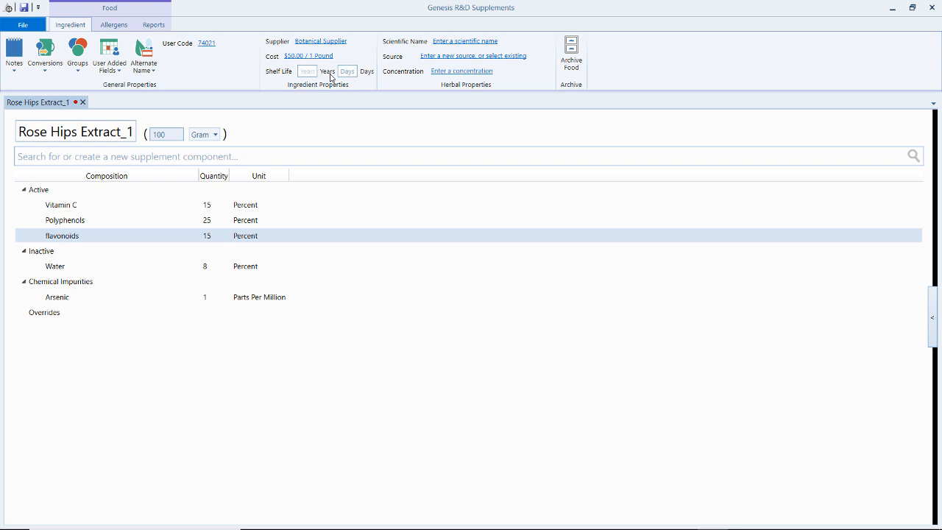
text(10)
key(Tab)
key(Tab)
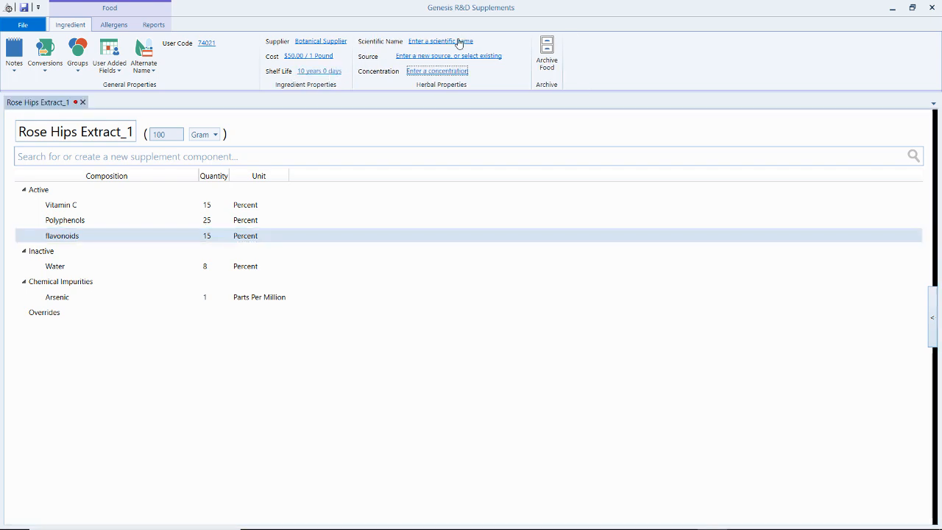
Step: Enter "rose canina" as the ingredient's scientific name
click(459, 41)
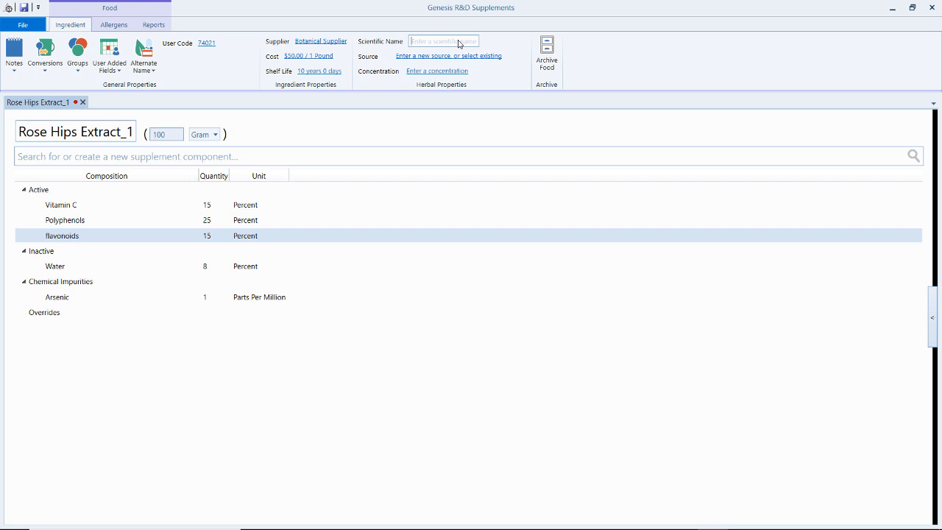
text(Rose canina)
key(Return)
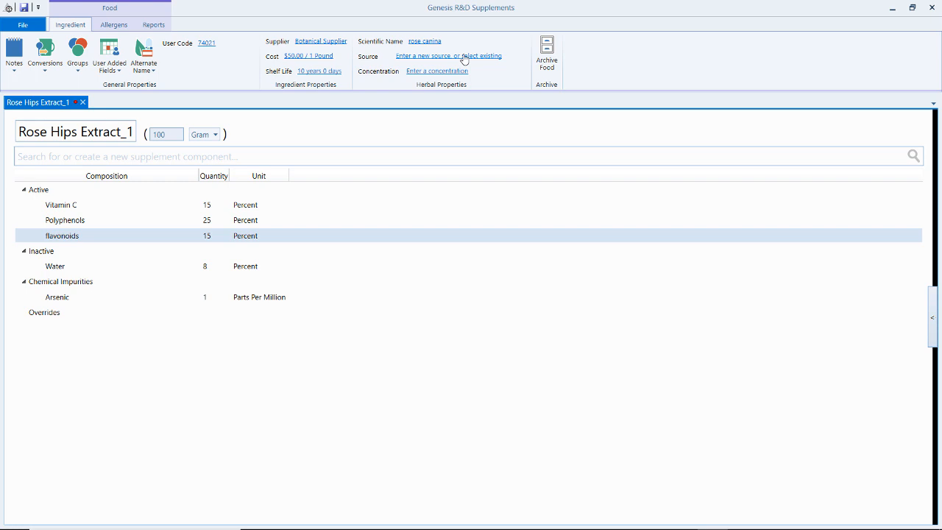
Step: Set the herbal source to Flower and the concentration to 10:1
click(465, 58)
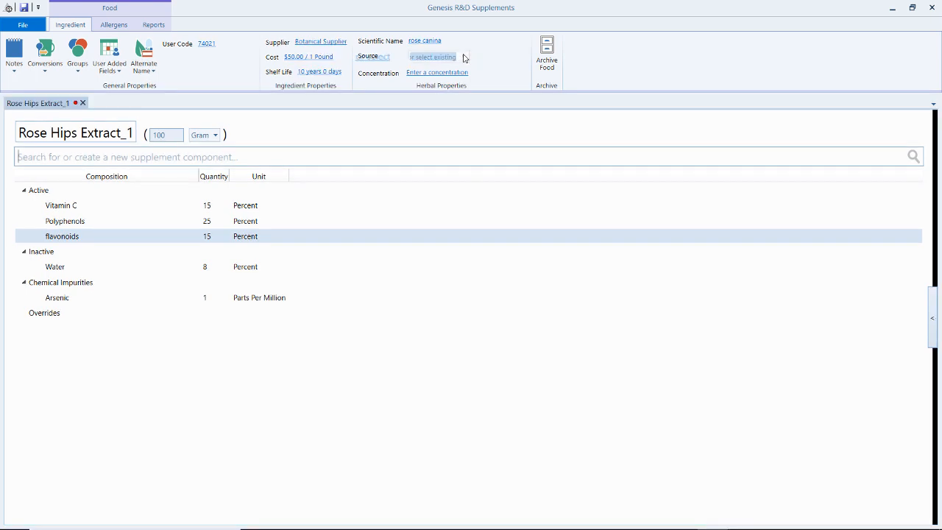
text(Flower)
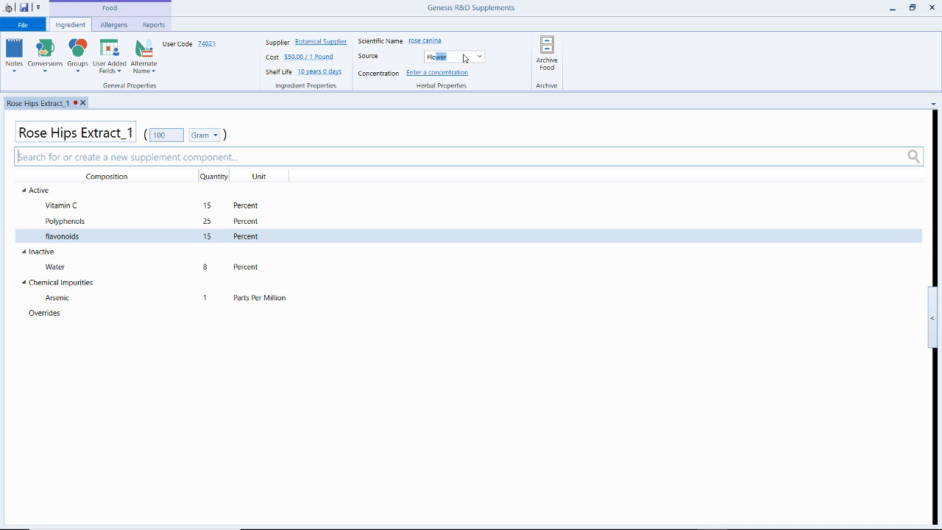
key(Return)
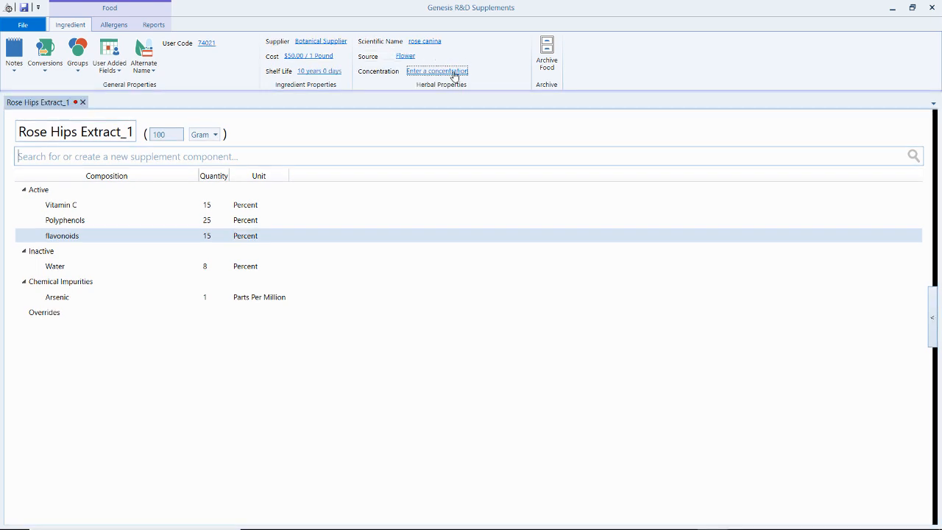
click(454, 71)
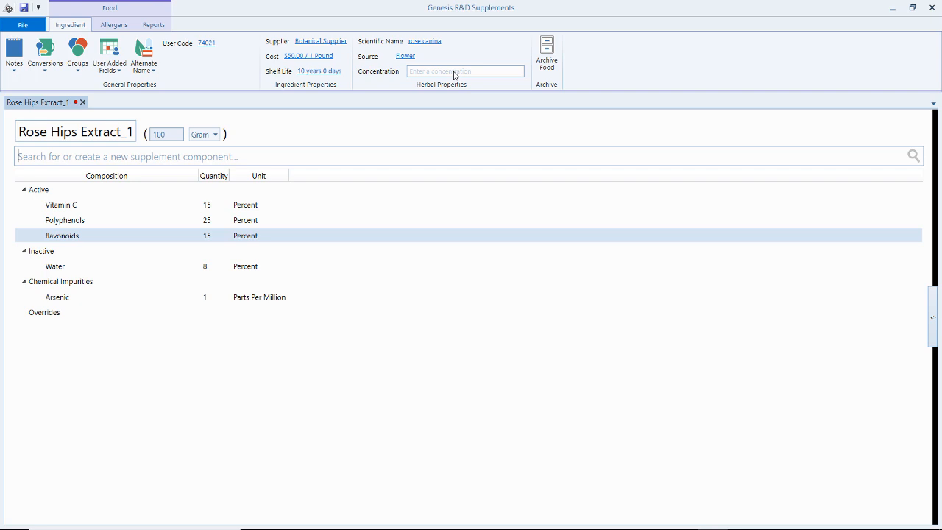
text(10:1)
key(Return)
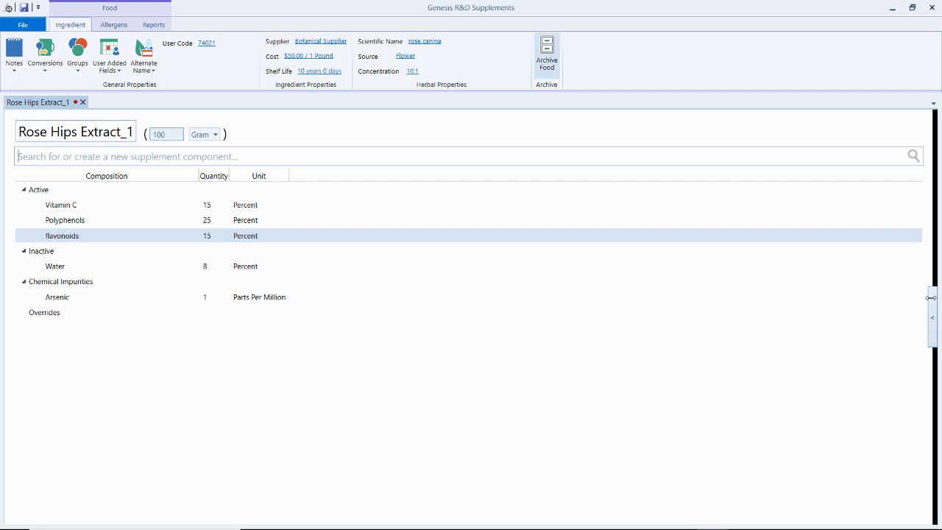
Step: Review the ingredient's summary and allergen information, and display its Ingredient Information report
click(931, 298)
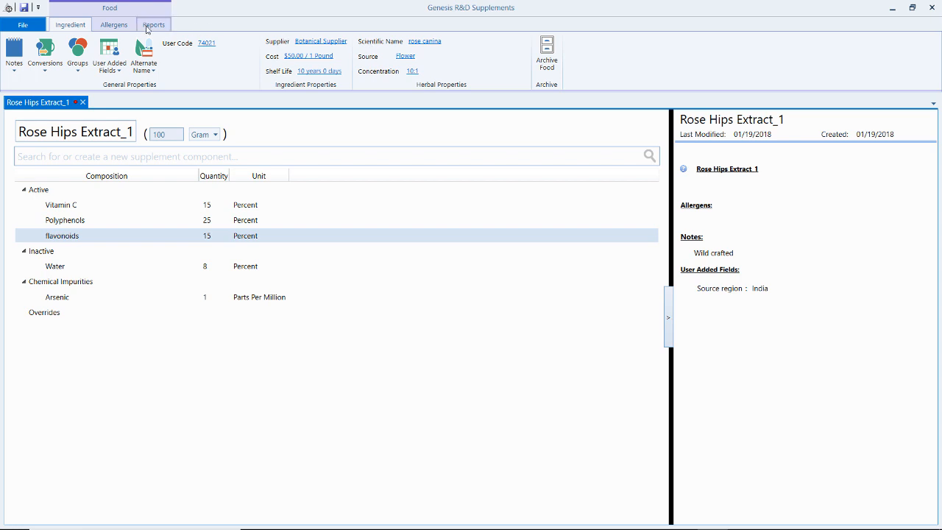
click(115, 26)
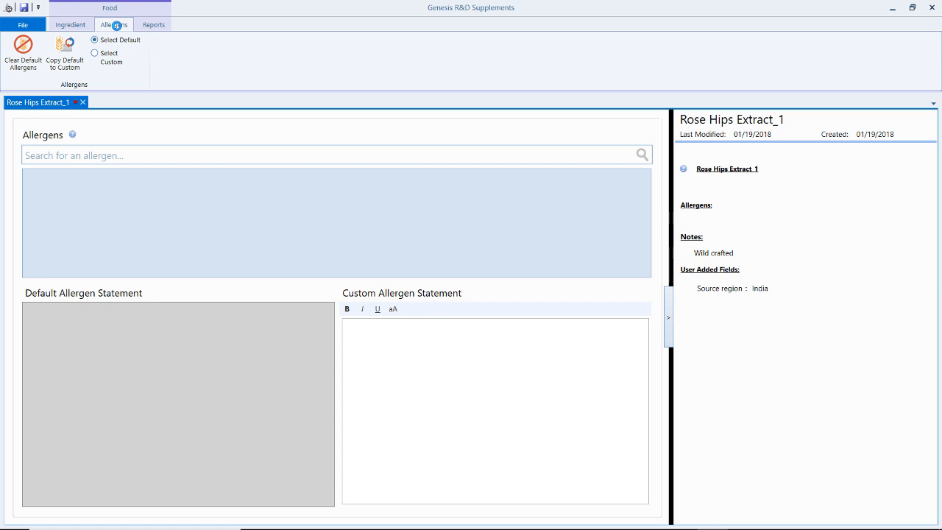
click(154, 24)
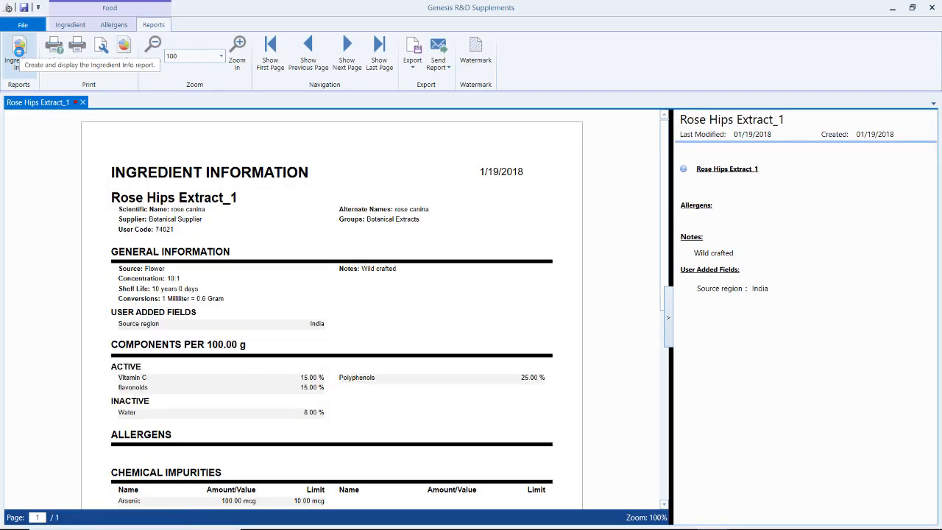